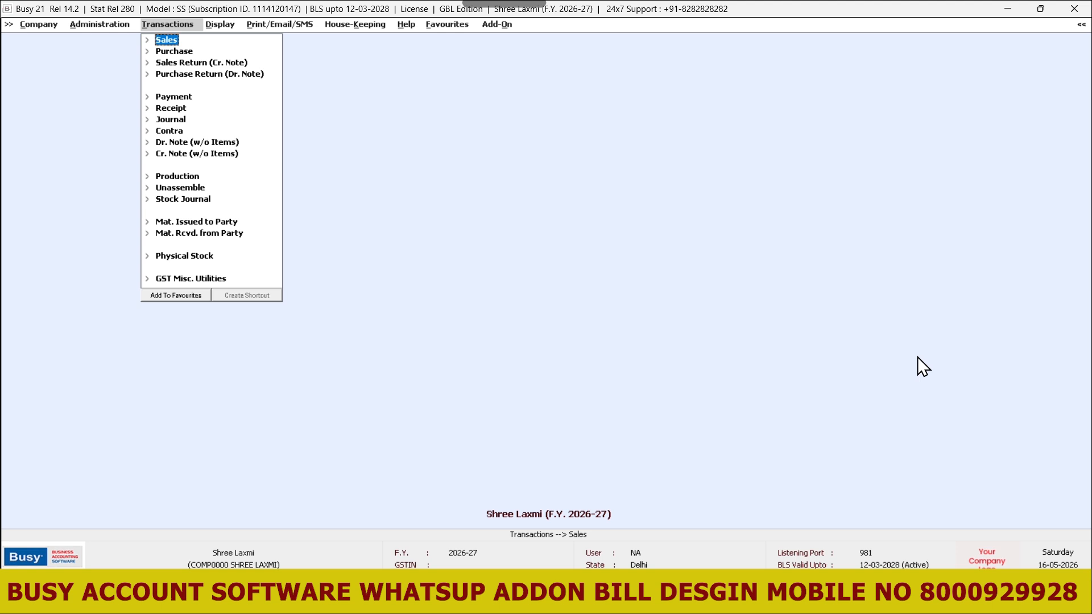
# Examine the Purchase and Sales entries in the voucher series configuration.
pyautogui.press('Return')
pyautogui.press('Return')
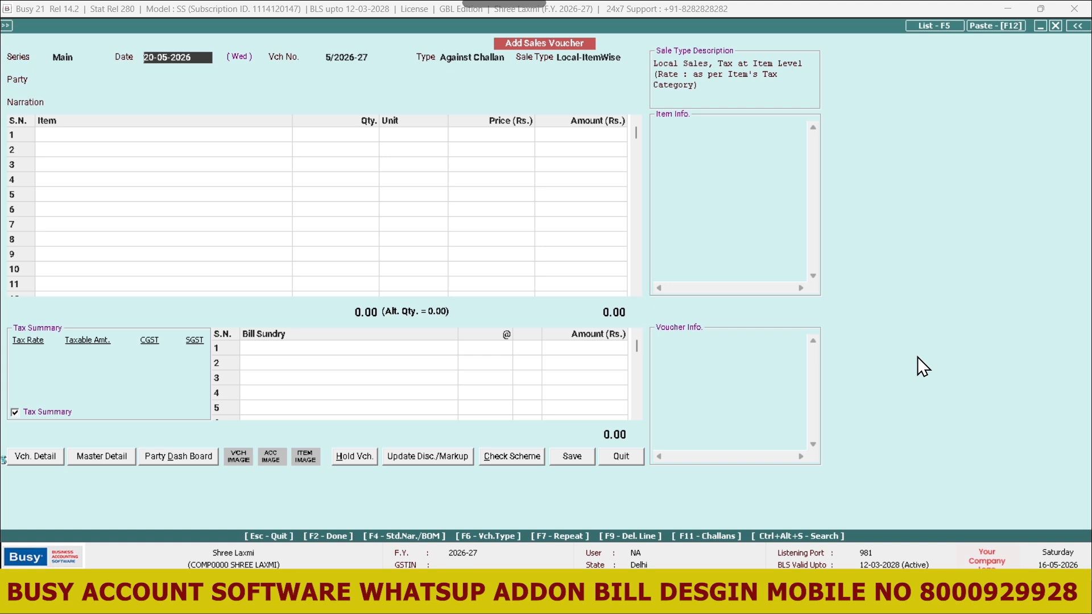
pyautogui.press('Down')
pyautogui.press('Down')
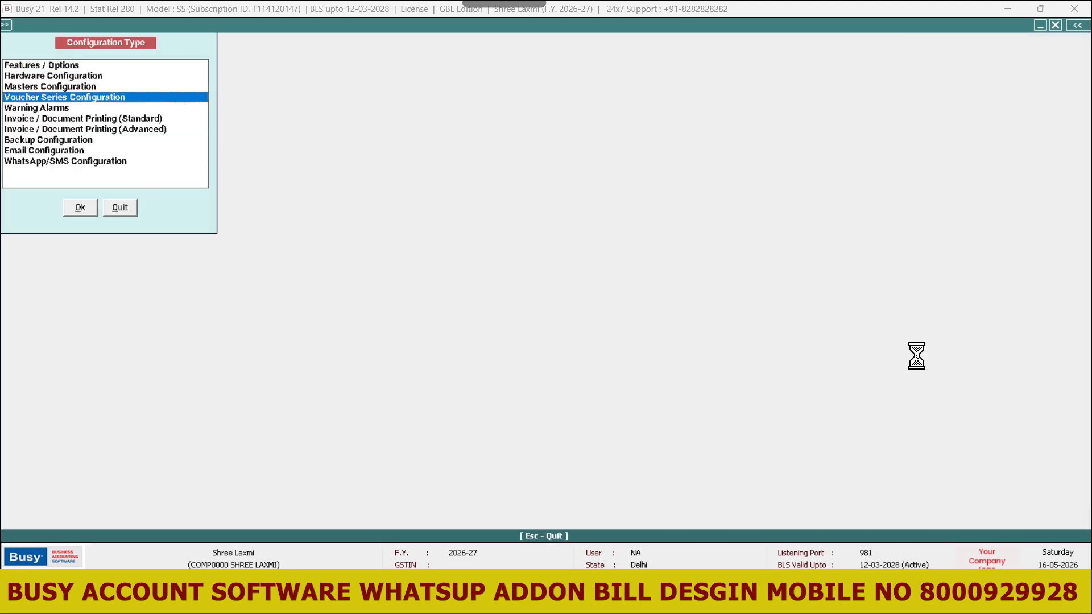
pyautogui.press('Down')
pyautogui.press('Right')
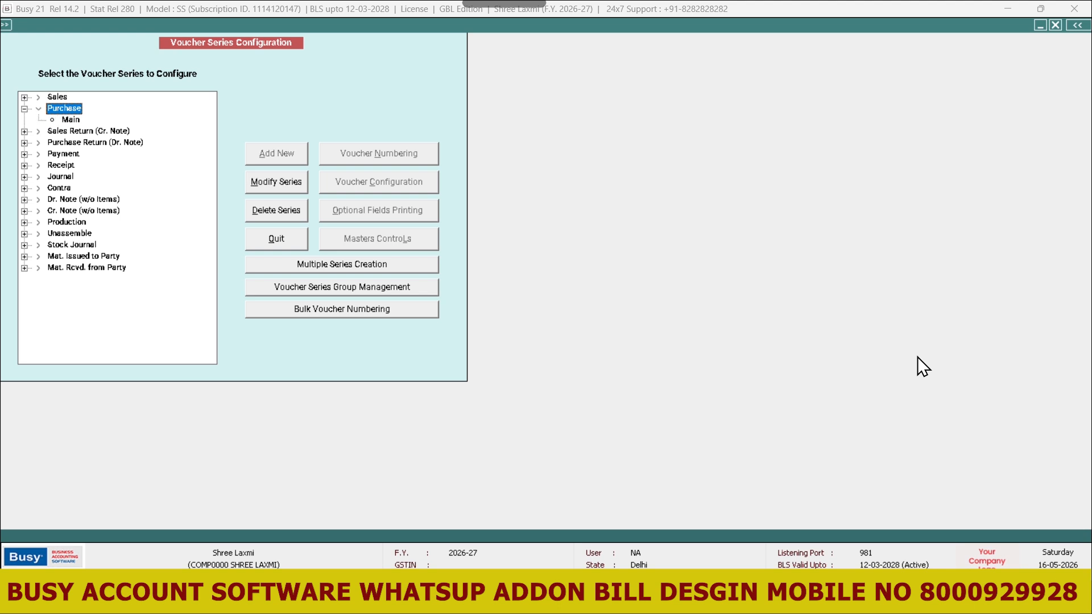
pyautogui.press('Down')
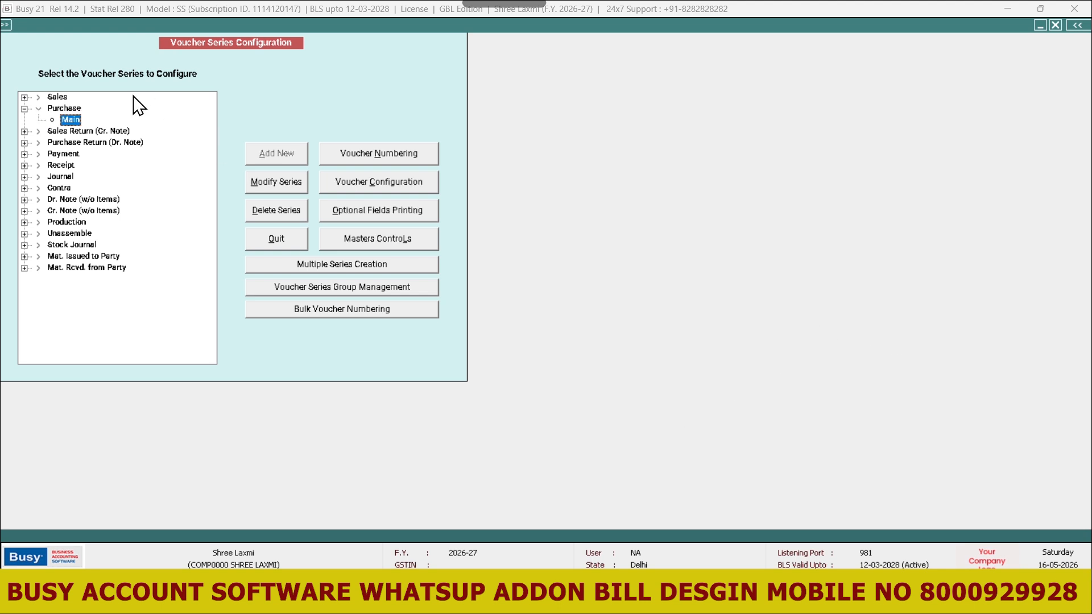
pyautogui.click(50, 99)
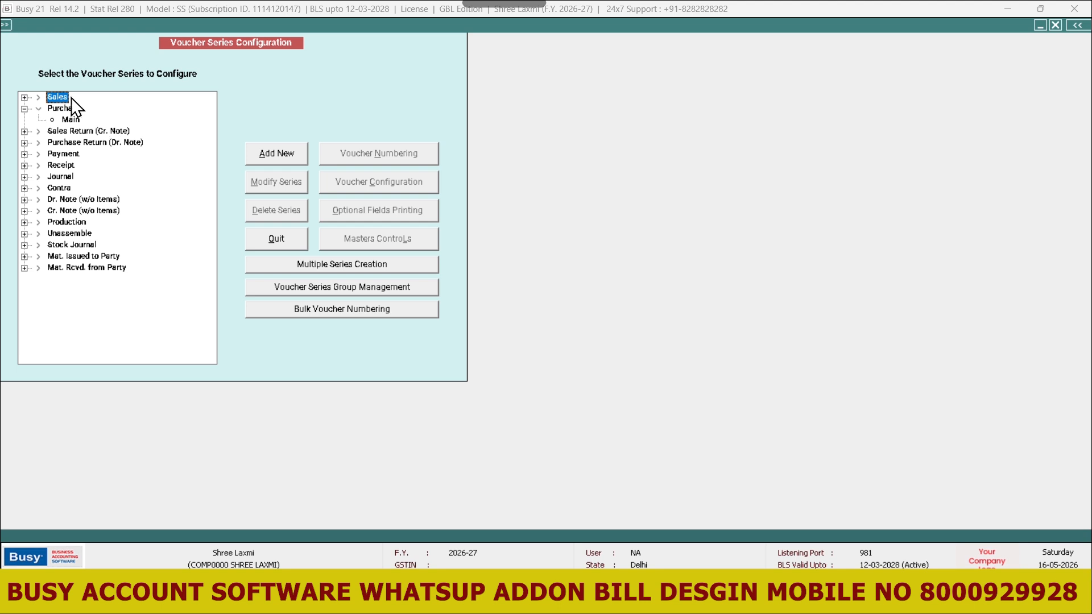
pyautogui.press('Escape')
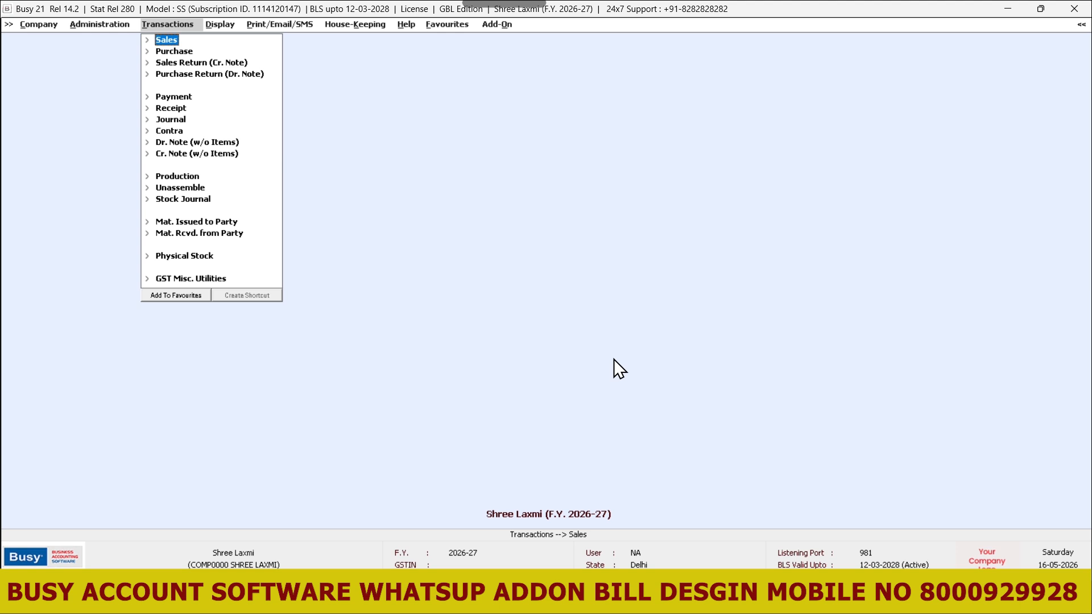
# Start a new sales voucher with type Direct and sale type Local-TaxIncl. Billing.
pyautogui.press('Return')
pyautogui.press('Return')
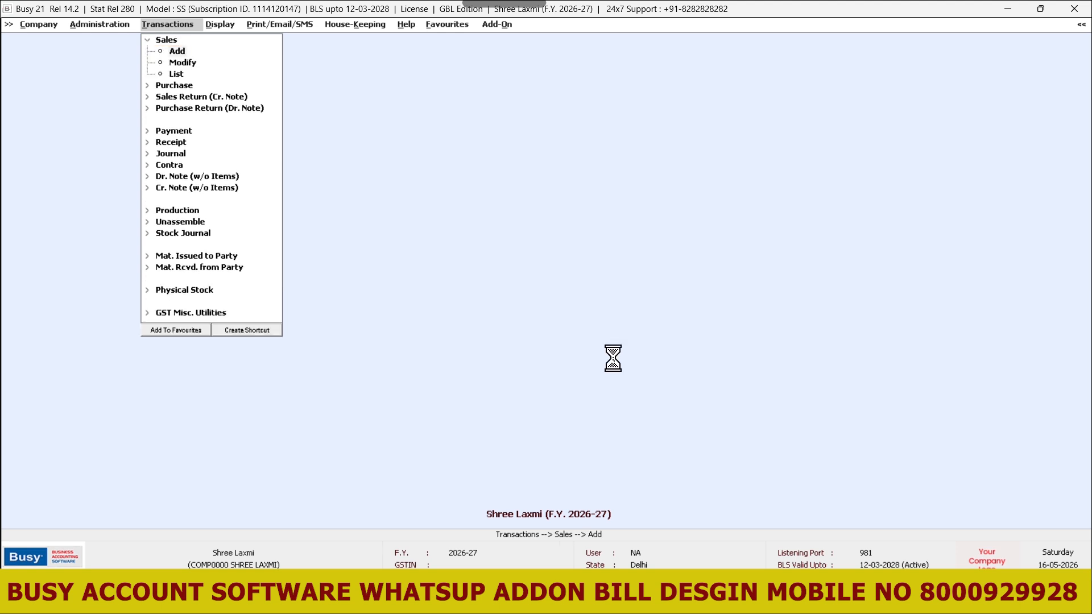
pyautogui.press('Up')
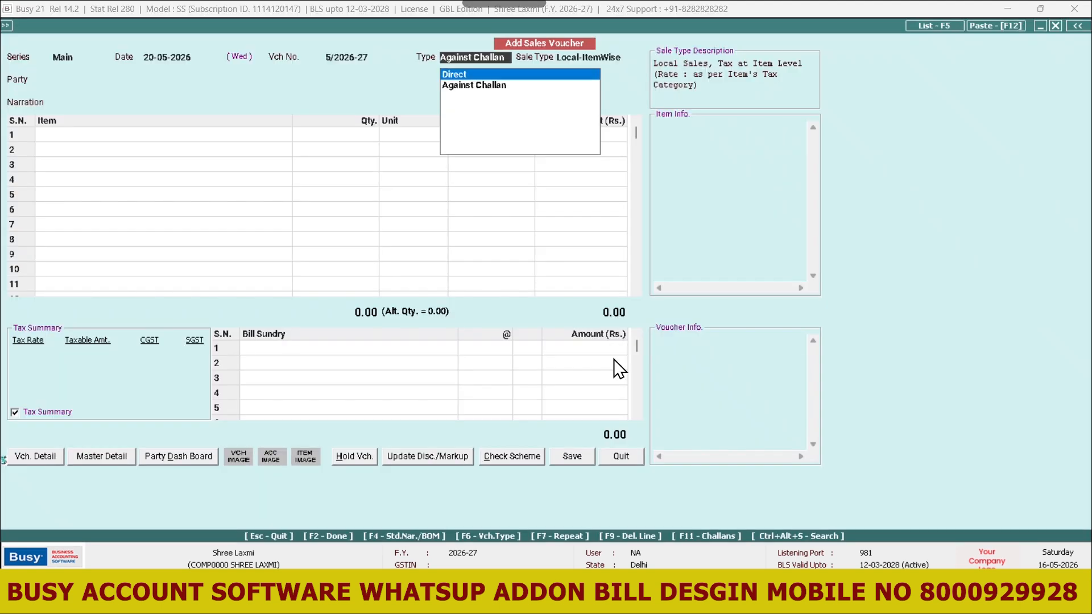
pyautogui.press('Return')
pyautogui.write('in')
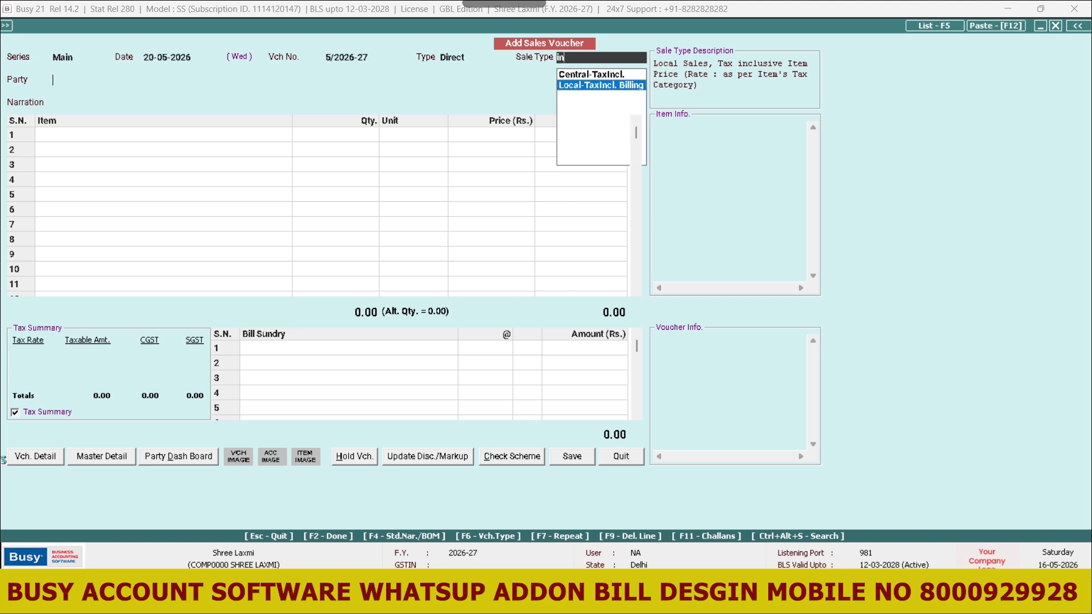
pyautogui.press('Return')
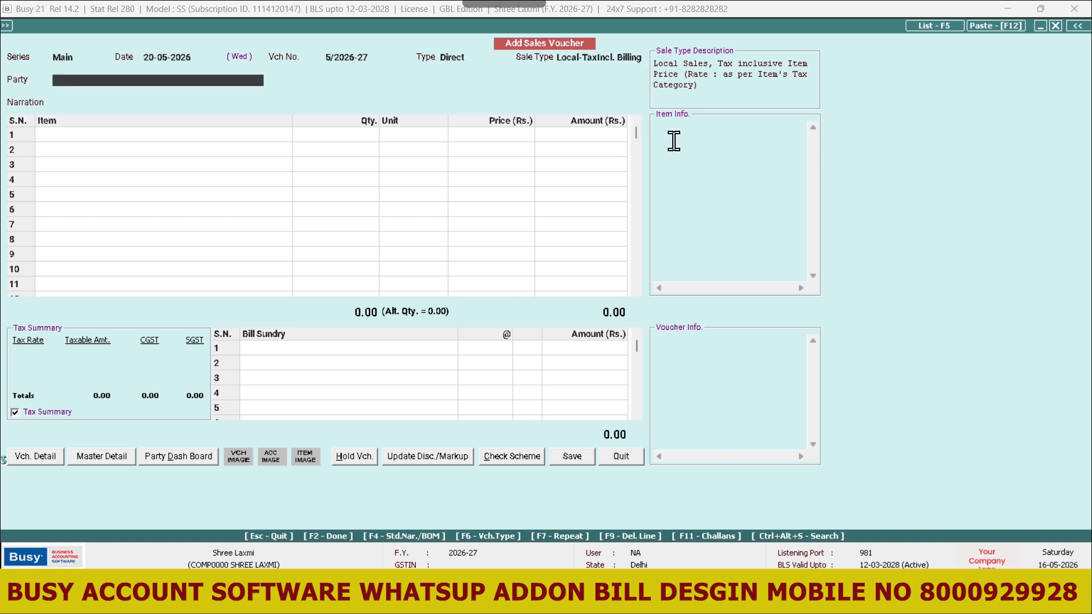
# Inspect the Tax inclusive Item Price setting in the Local-TaxIncl. Billing sale type master and save the master.
pyautogui.click(612, 57)
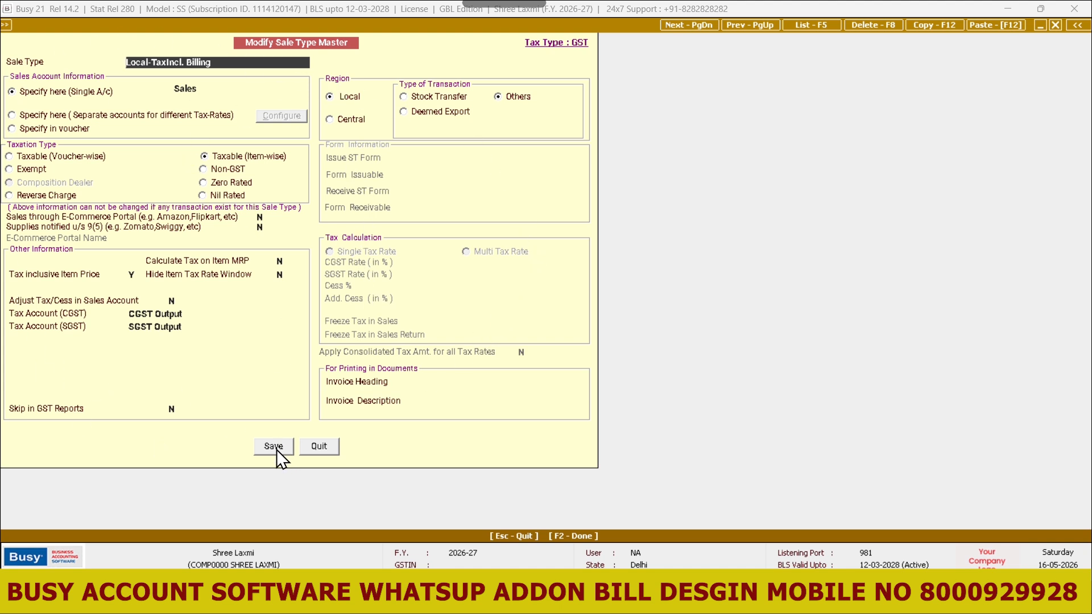
pyautogui.click(130, 275)
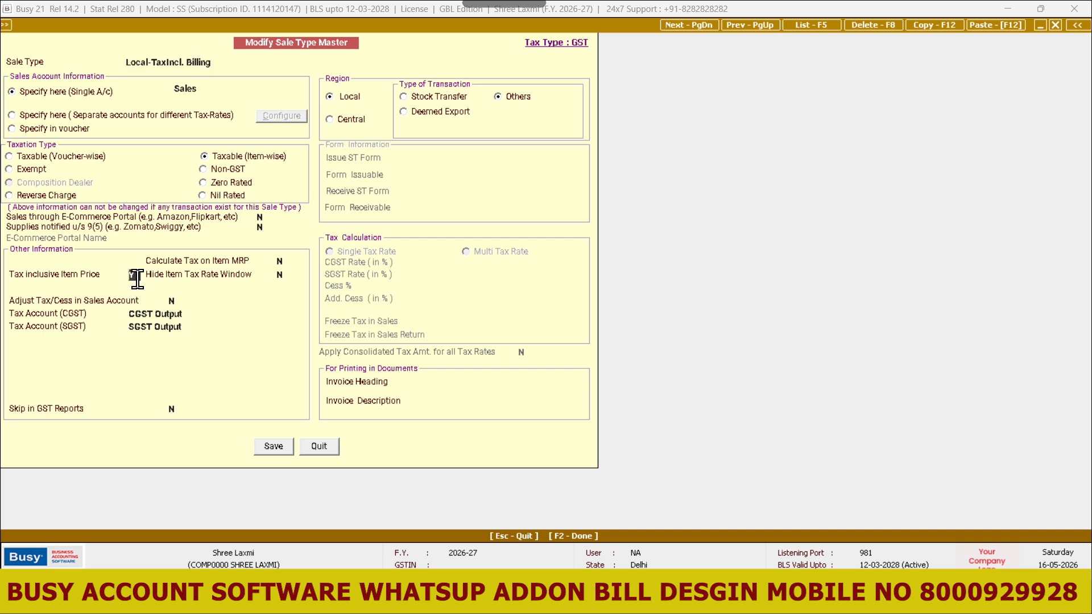
pyautogui.click(270, 446)
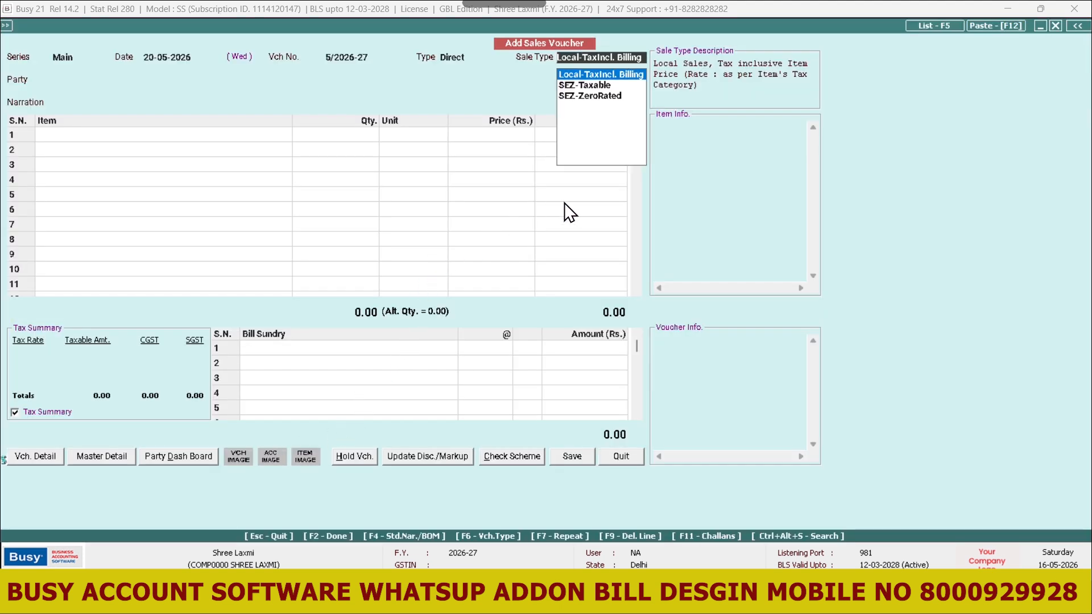
# Keep the tax-inclusive sale type and choose the customer's account as the voucher's party.
pyautogui.press('Return')
pyautogui.press('Down')
pyautogui.press('Return')
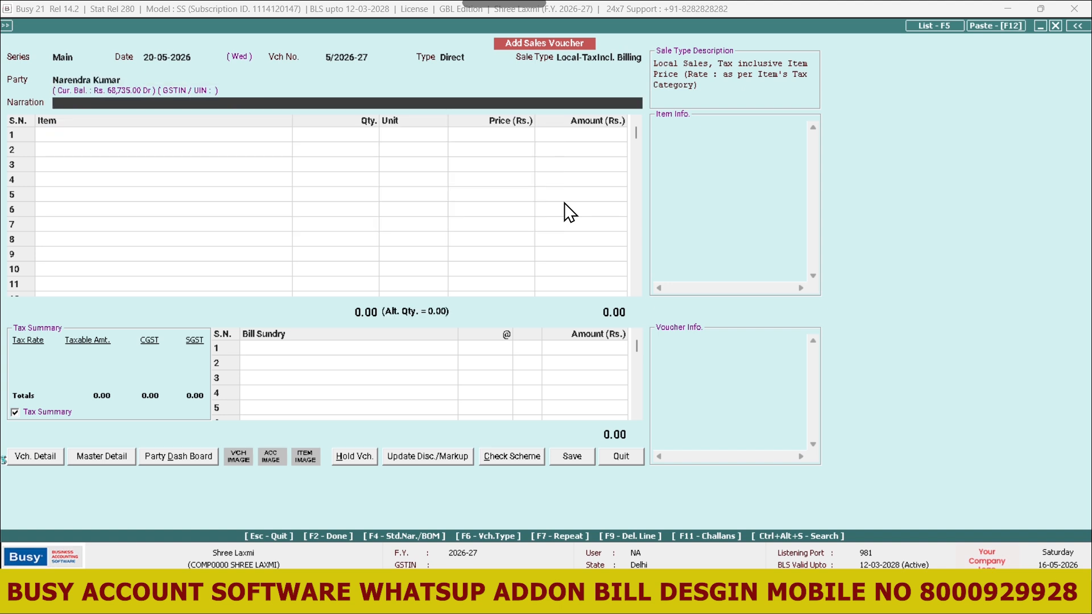
# Add the item 5 STARE 10/- to the first voucher row with a quantity of 10 pieces.
pyautogui.press('Return')
pyautogui.press('Down')
pyautogui.press('Down')
pyautogui.press('Up')
pyautogui.press('Up')
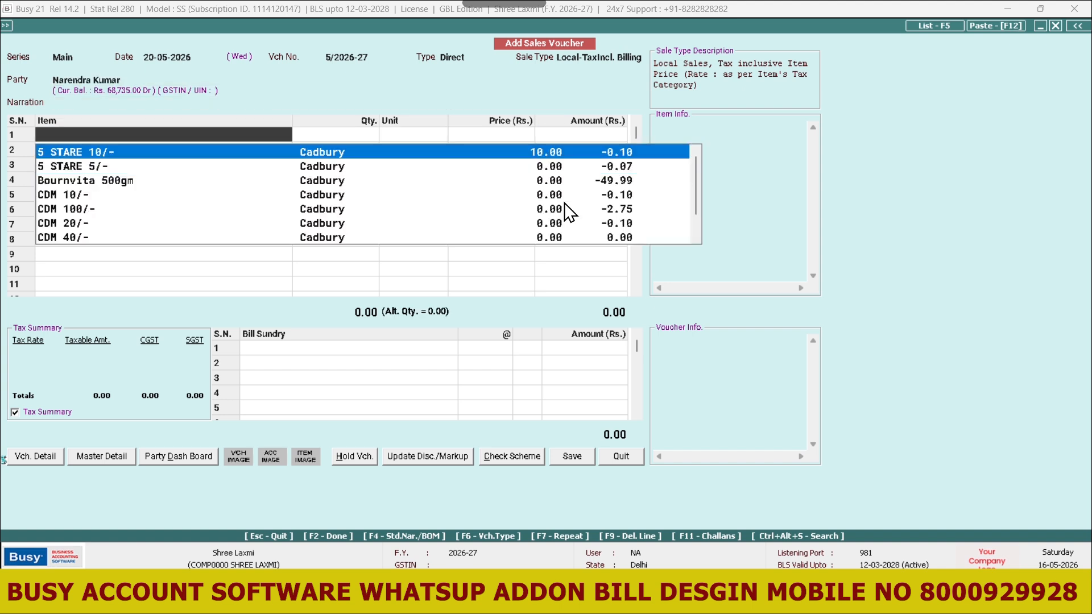
pyautogui.press('Return')
pyautogui.write('10')
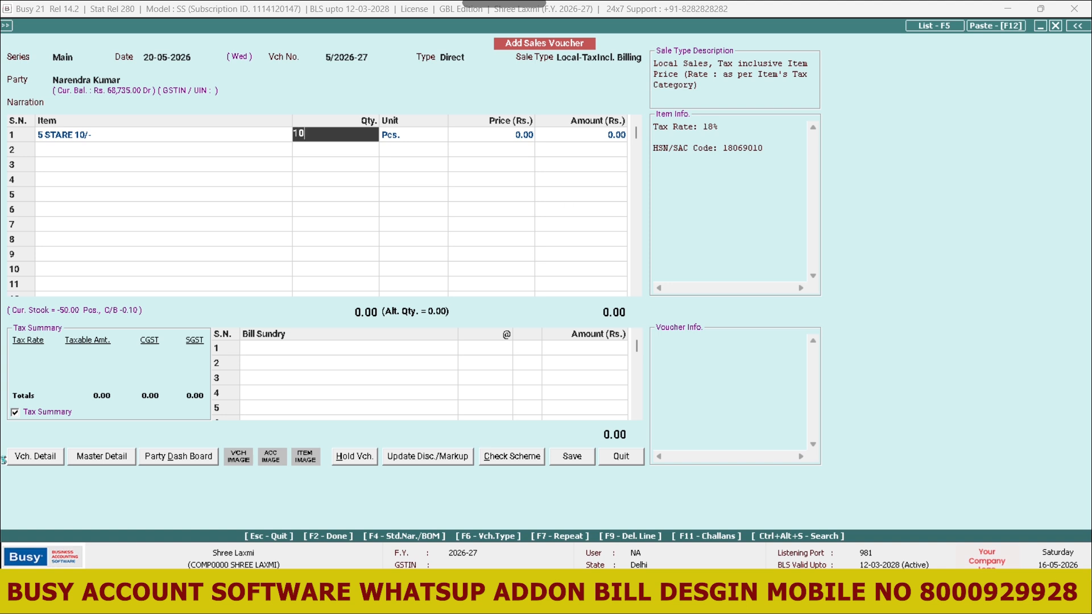
pyautogui.press('Return')
pyautogui.press('Return')
# Set the price per piece of 5 STARE 10/- to 10 without any discount.
pyautogui.press('Return')
pyautogui.press('Return')
pyautogui.press('Return')
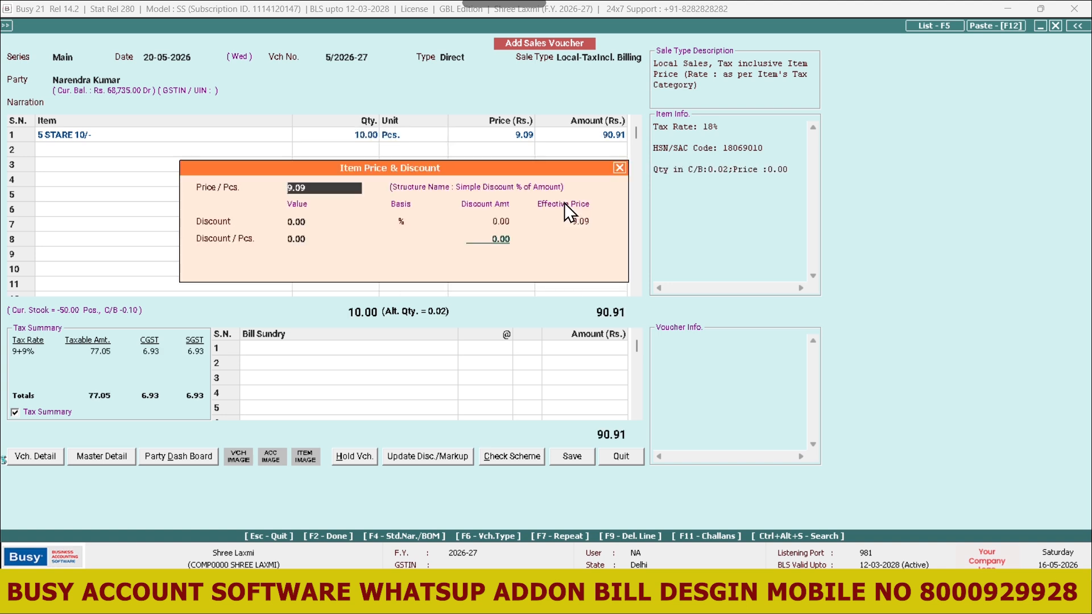
pyautogui.press('Return')
pyautogui.press('Return')
pyautogui.press('Up')
pyautogui.press('Up')
pyautogui.write('10')
pyautogui.press('Return')
pyautogui.press('Return')
pyautogui.press('Return')
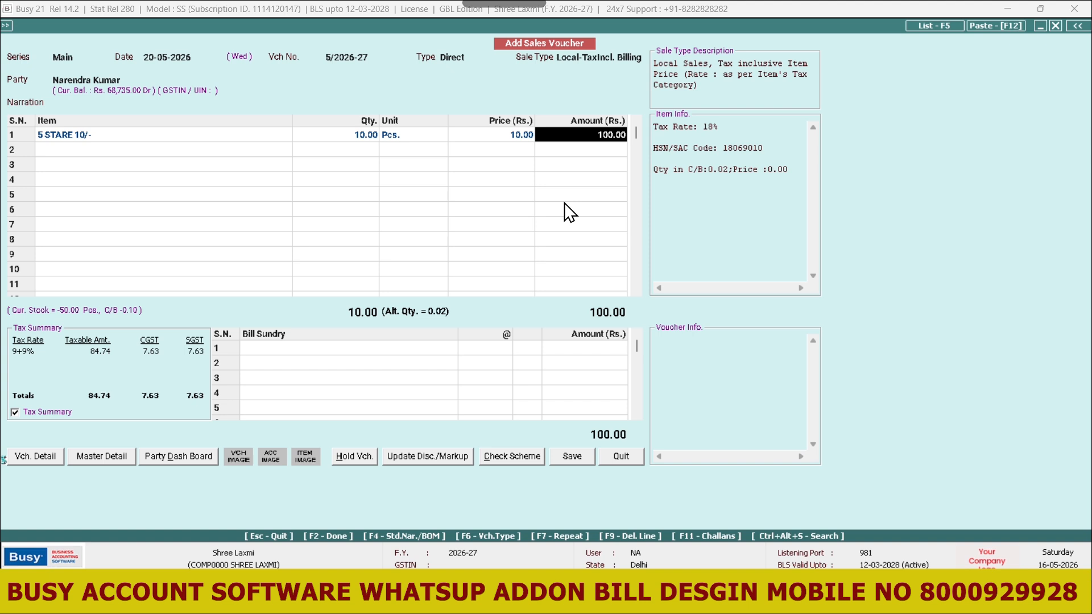
pyautogui.press('Return')
pyautogui.press('Return')
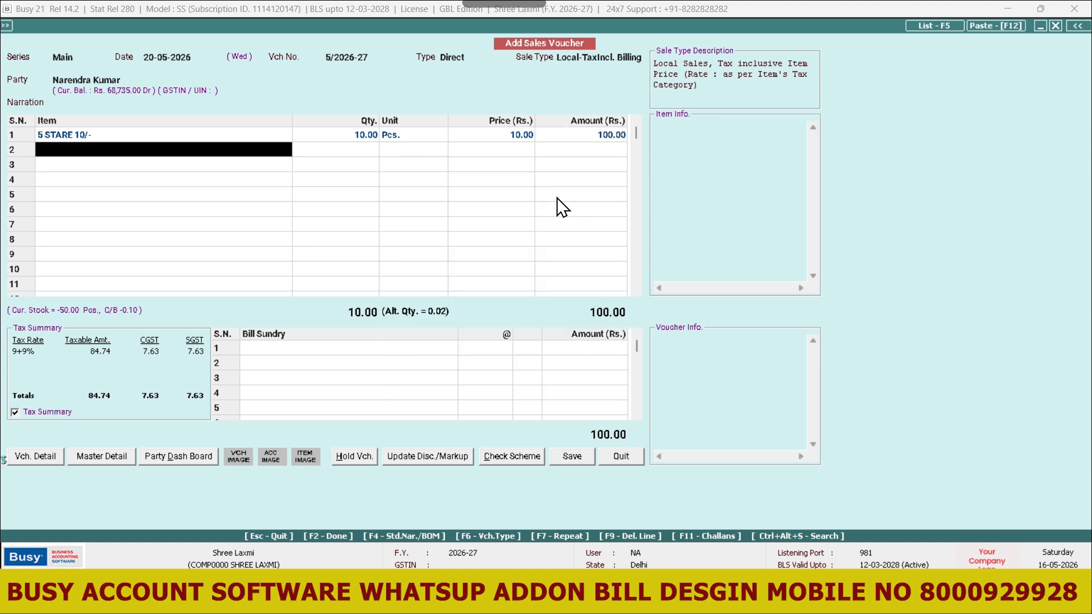
# Keep the Local-TaxIncl. Billing sale type and set the price per piece of 5 STARE 10/- to 100 without discount.
pyautogui.click(515, 138)
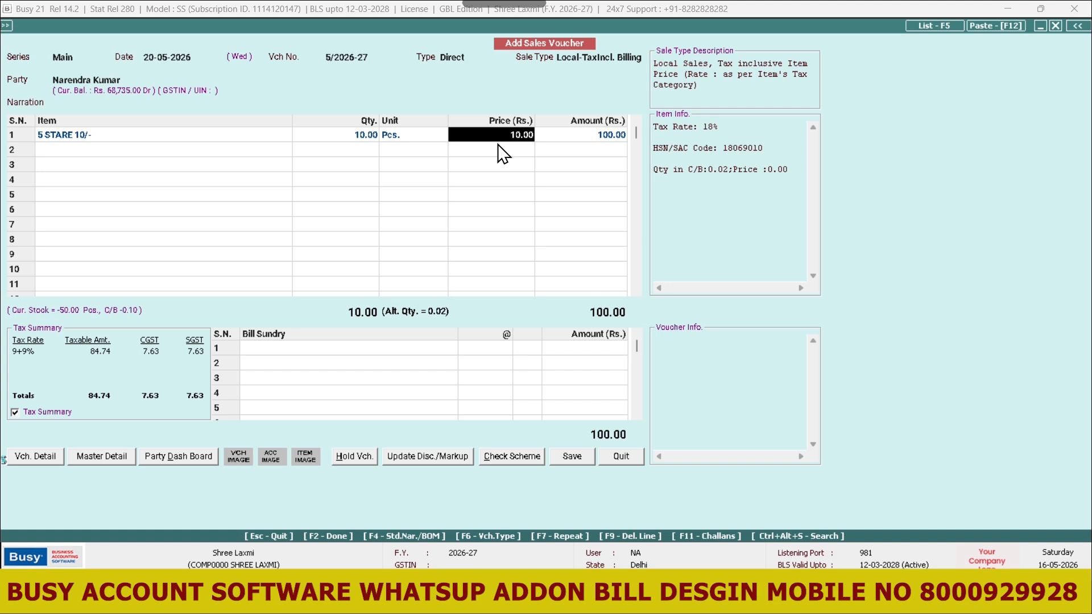
pyautogui.click(578, 58)
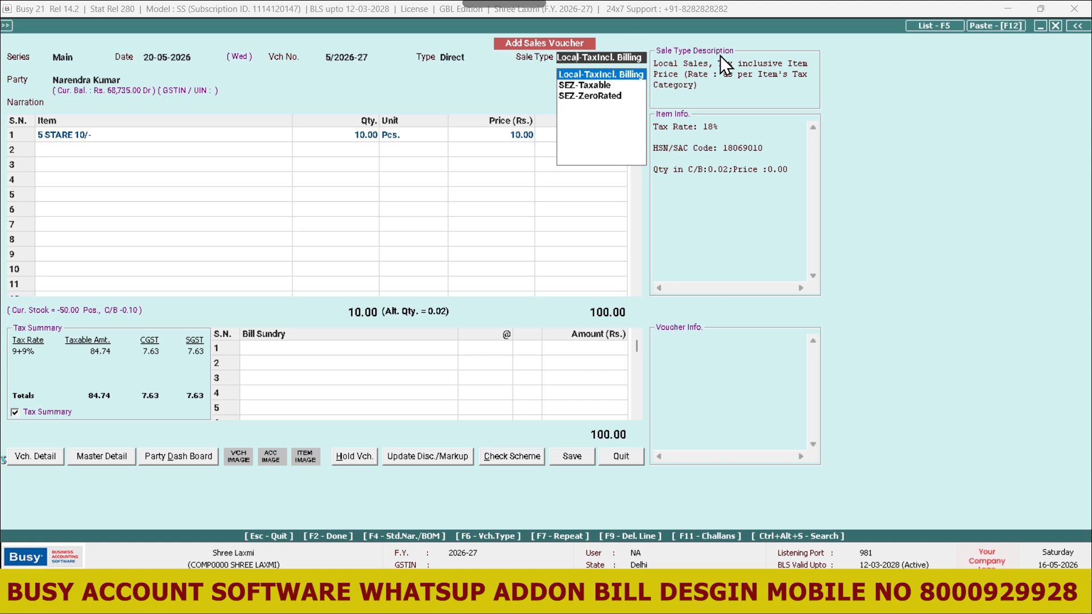
pyautogui.press('Return')
pyautogui.press('Return')
pyautogui.press('Return')
pyautogui.press('Return')
pyautogui.write('1')
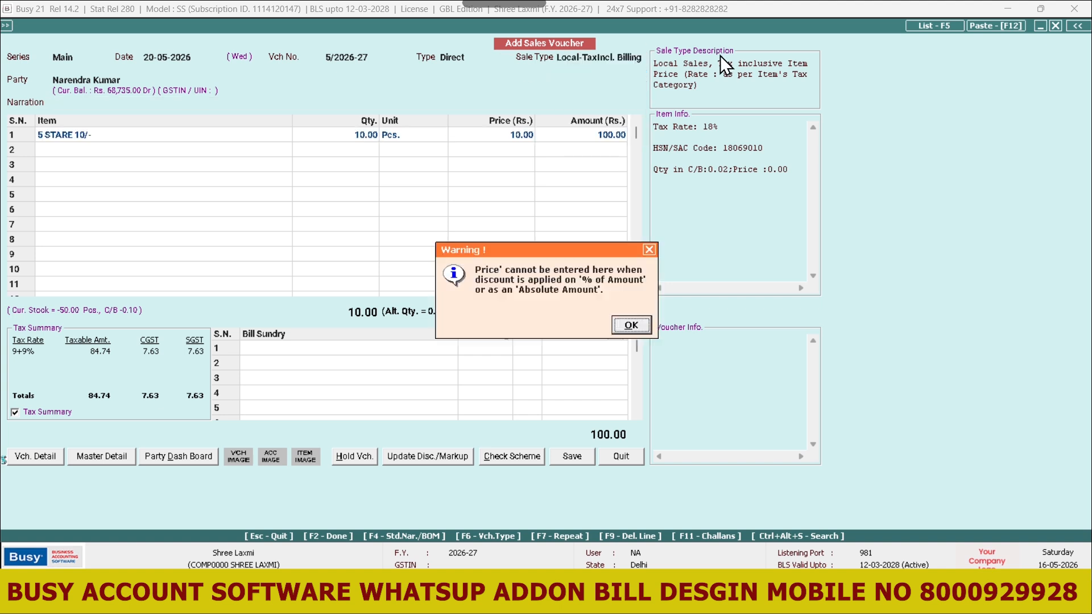
pyautogui.press('Return')
pyautogui.press('Return')
pyautogui.write('100')
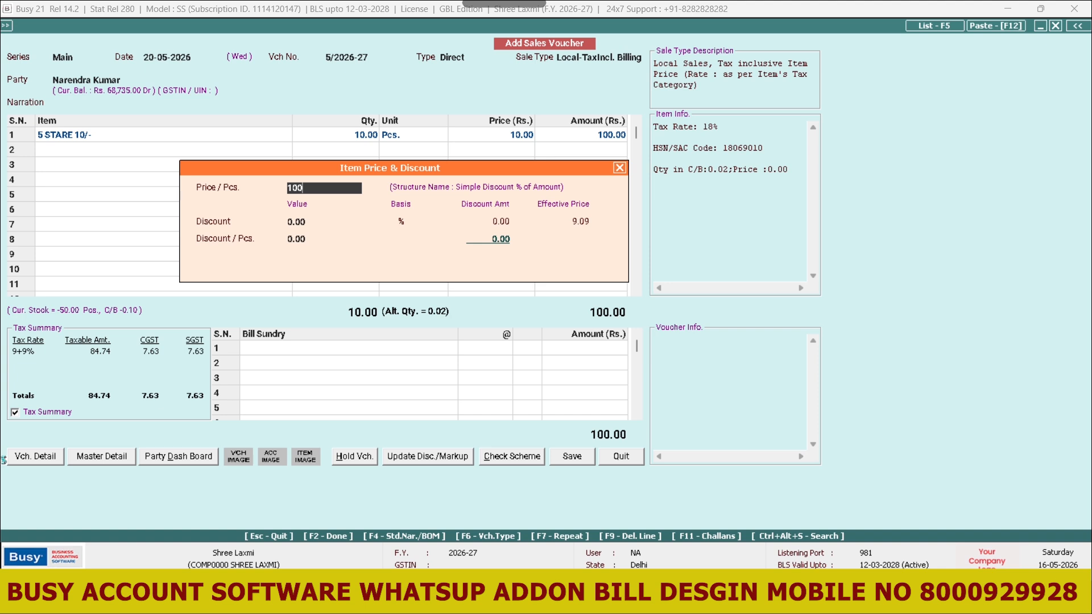
pyautogui.press('Return')
pyautogui.press('Return')
pyautogui.press('Return')
pyautogui.press('Return')
pyautogui.press('Return')
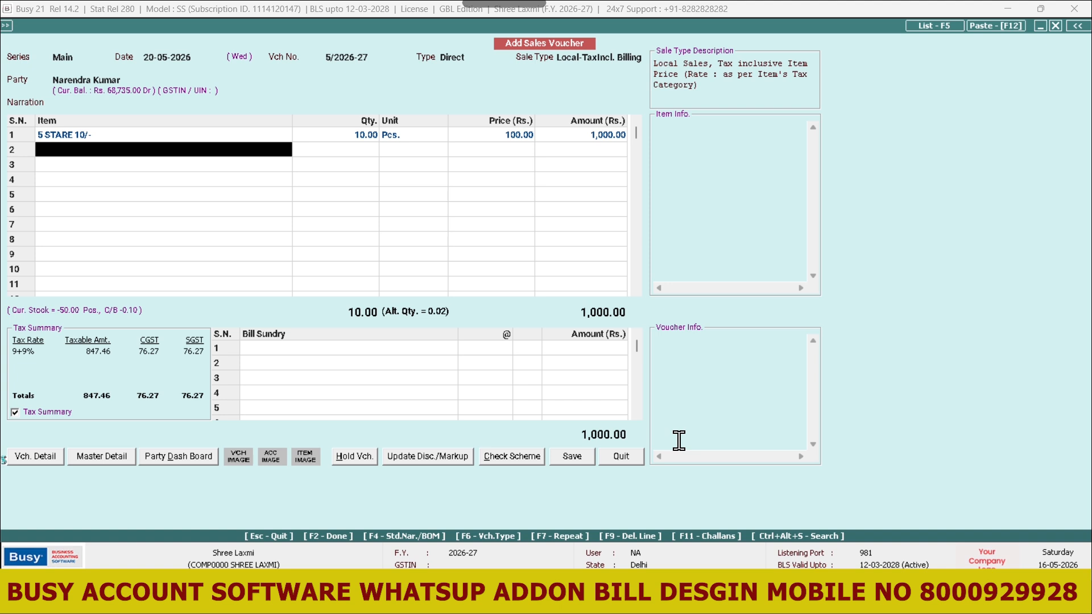
# Save the sales voucher and view the print preview of its invoice.
pyautogui.press('F2')
pyautogui.press('F2')
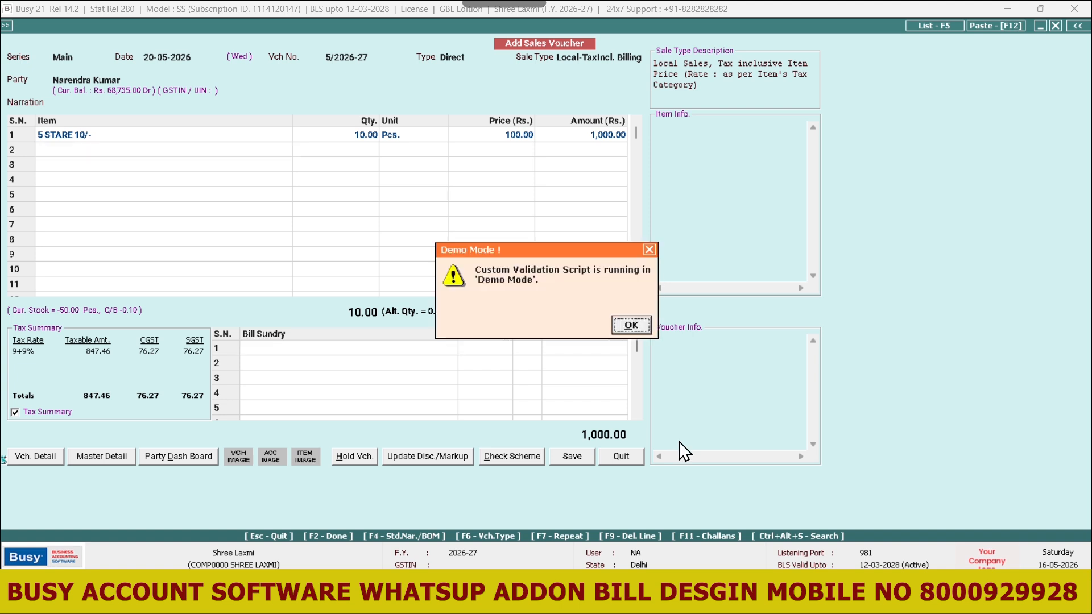
pyautogui.press('Return')
pyautogui.press('Escape')
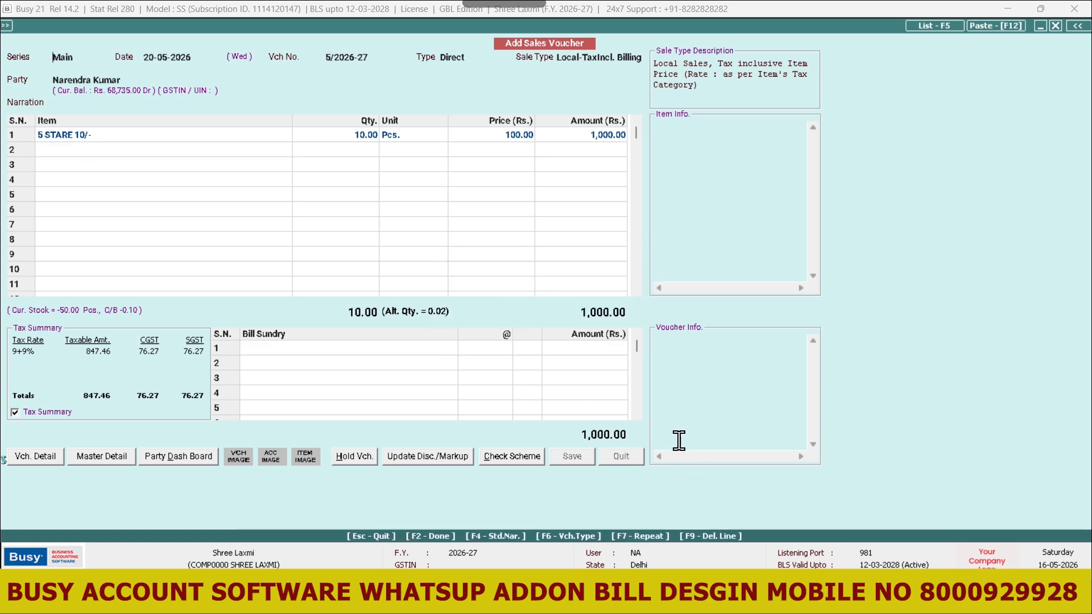
pyautogui.press('Return')
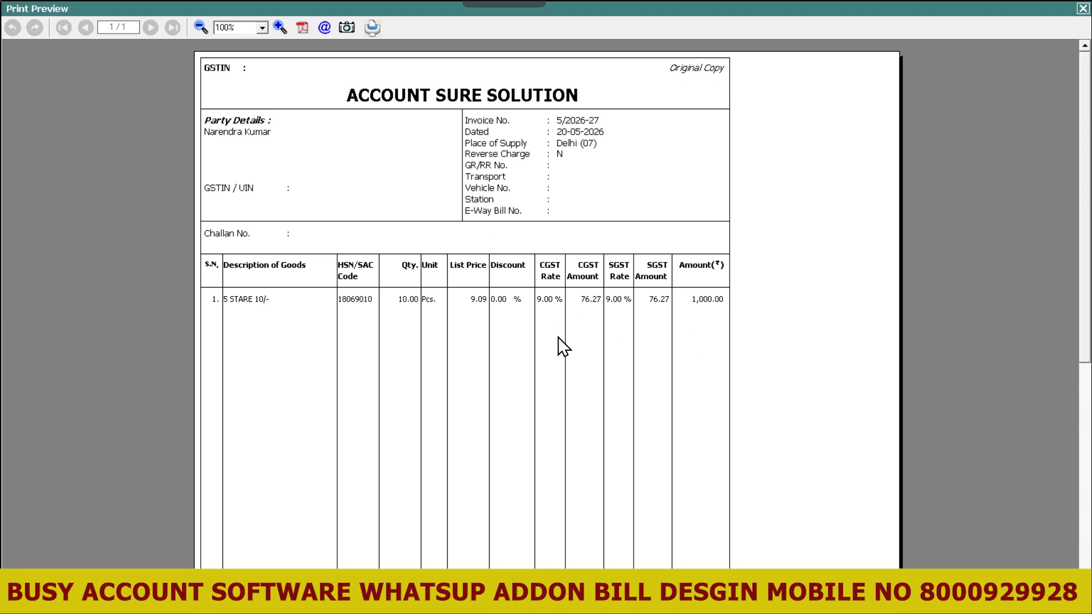
pyautogui.press('Escape')
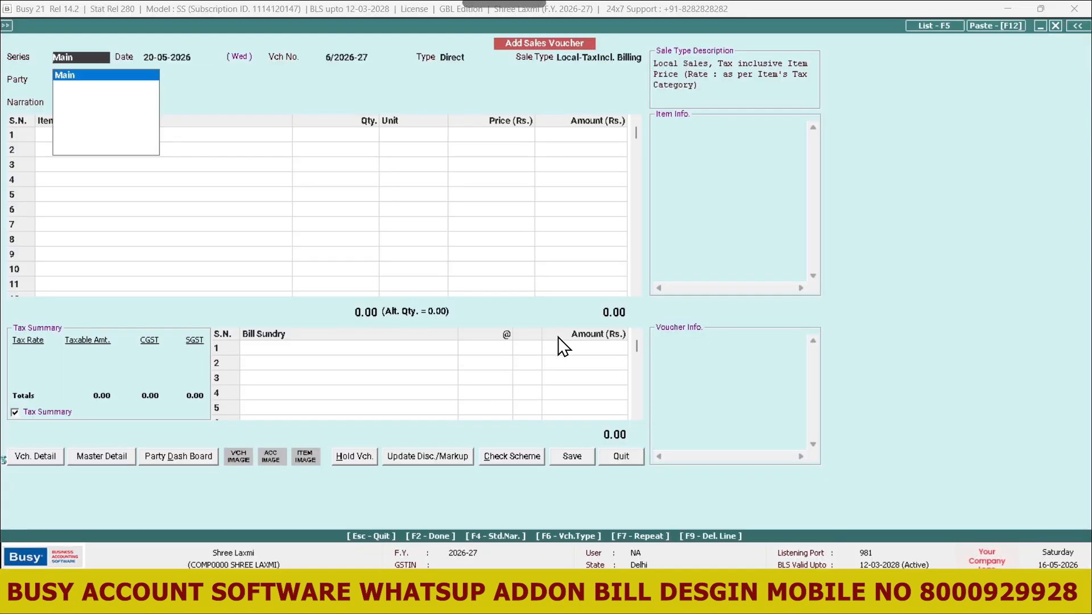
pyautogui.press('Escape')
pyautogui.press('Return')
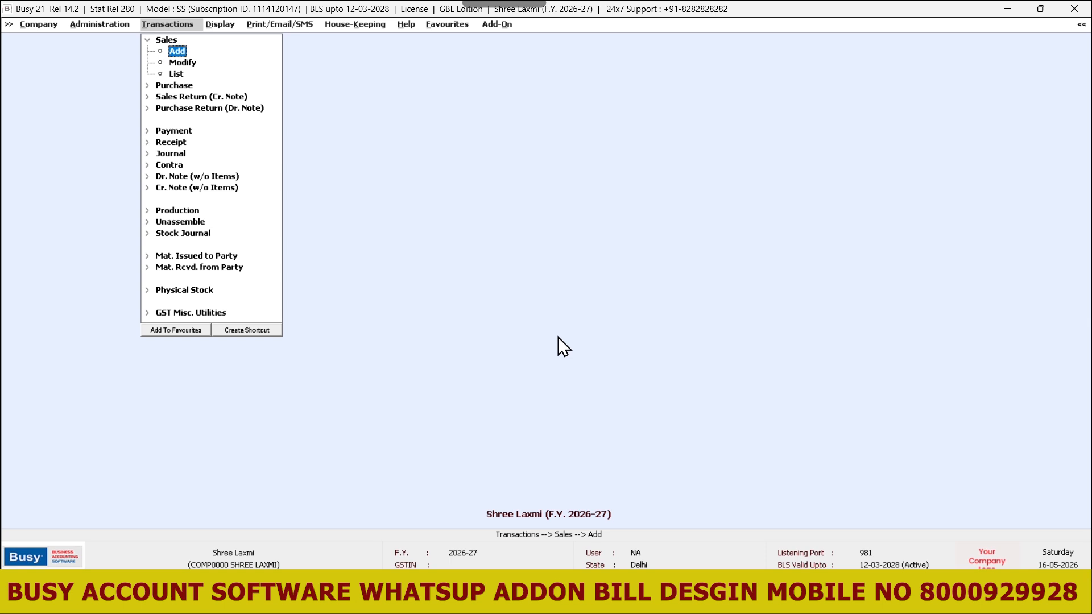
# Open the standard document printing configuration for the Sales Invoice and switch its body to Self Configured.
pyautogui.press('Down')
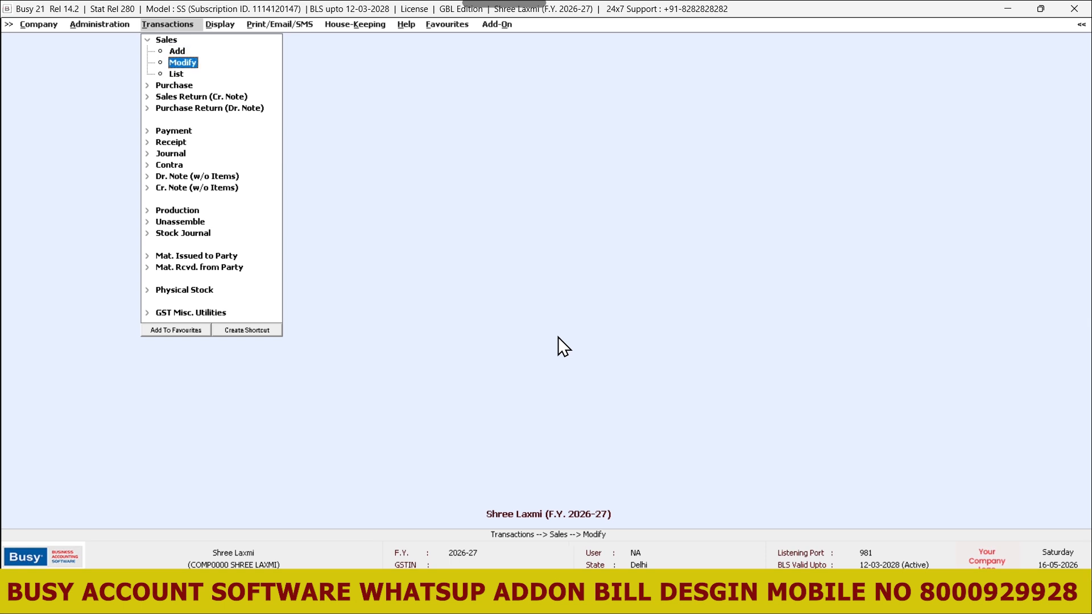
pyautogui.press('Return')
pyautogui.press('Return')
pyautogui.press('Return')
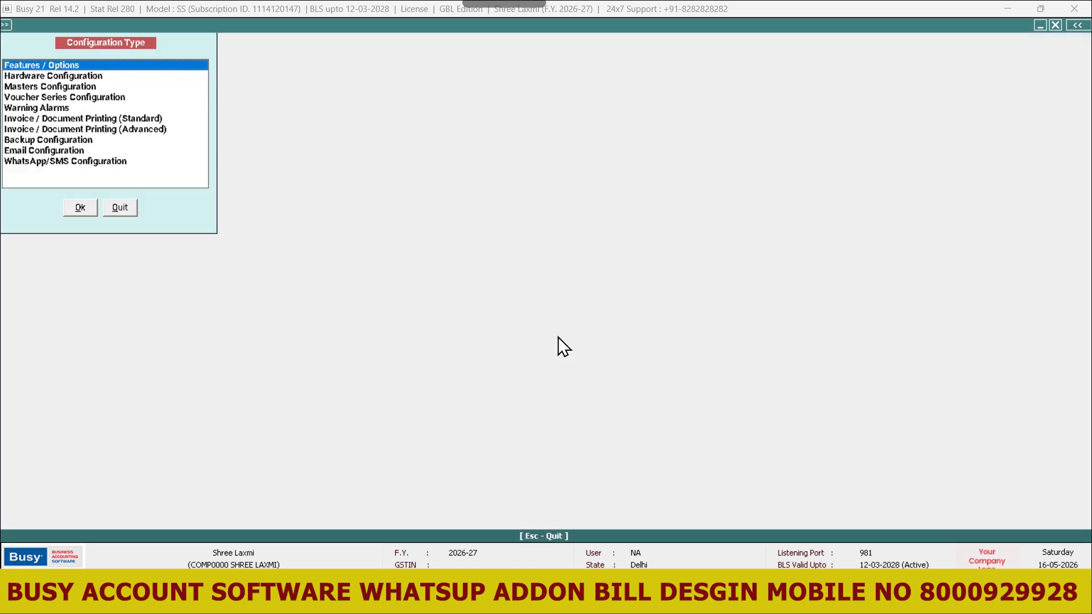
pyautogui.press('Down')
pyautogui.press('Down')
pyautogui.press('Down')
pyautogui.press('Down')
pyautogui.press('Down')
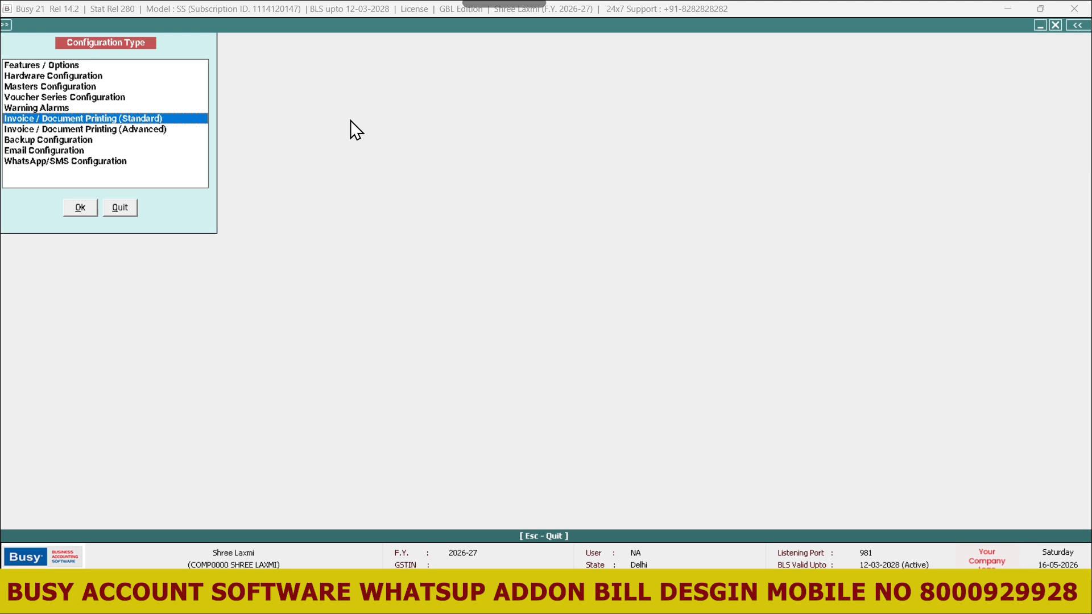
pyautogui.press('Return')
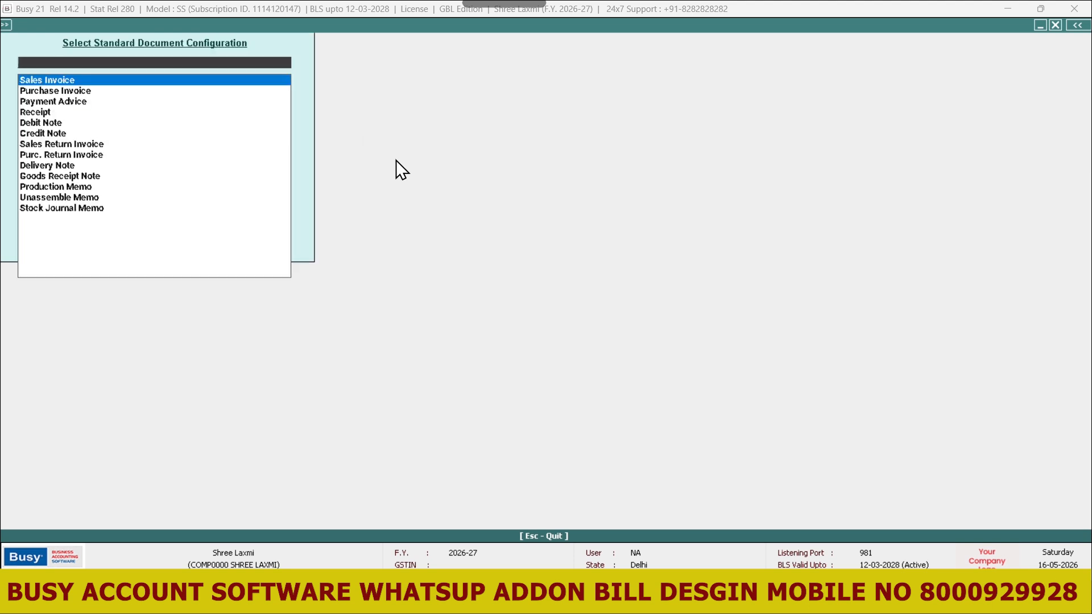
pyautogui.press('Return')
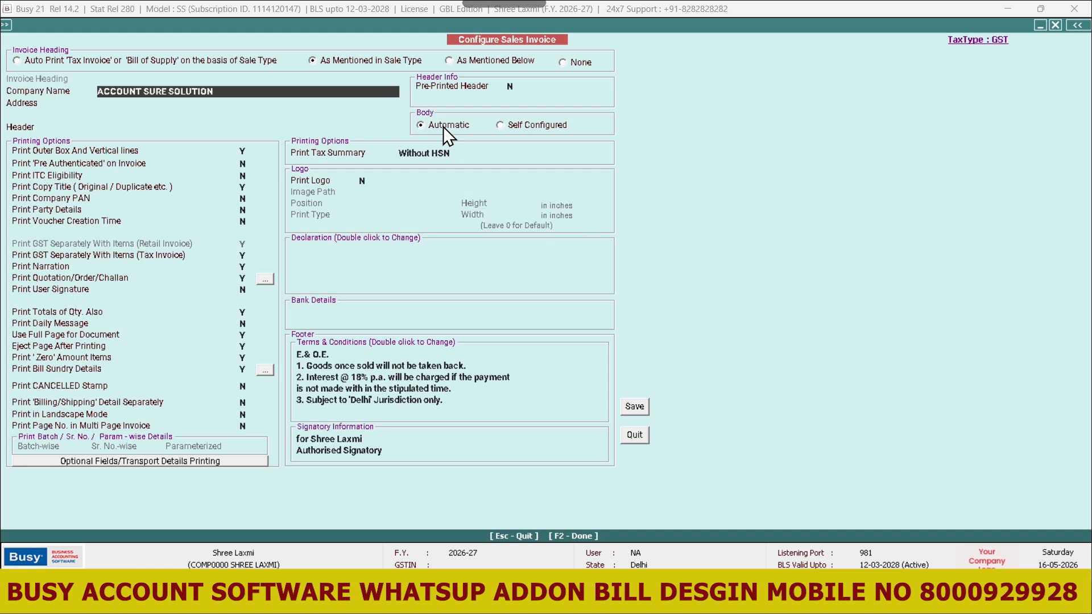
pyautogui.click(501, 125)
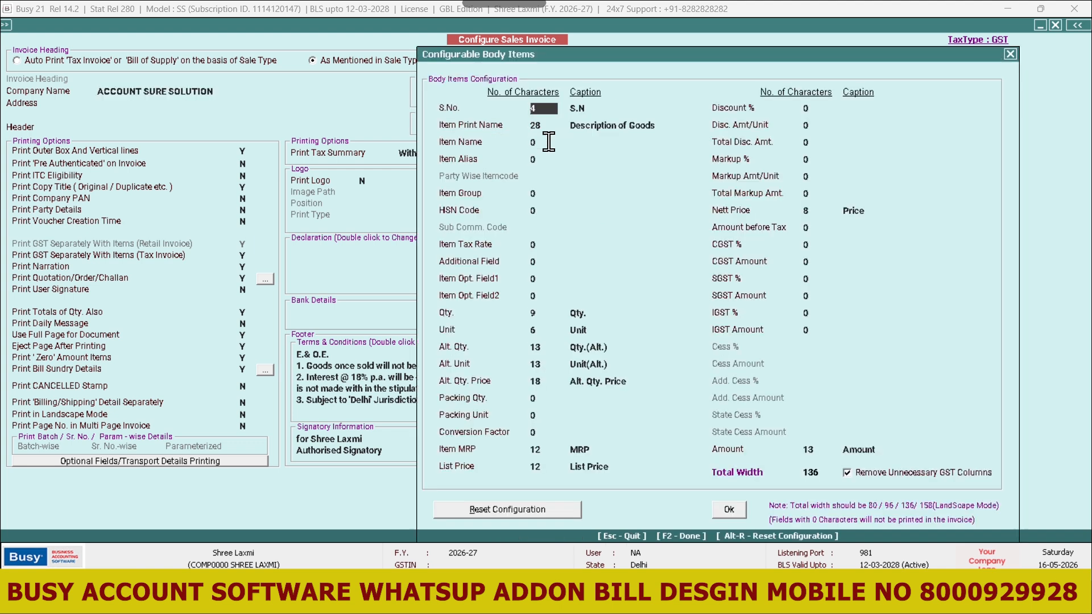
# Set the Item Print Name column to a width of 40 characters in the invoice body configuration.
pyautogui.press('Return')
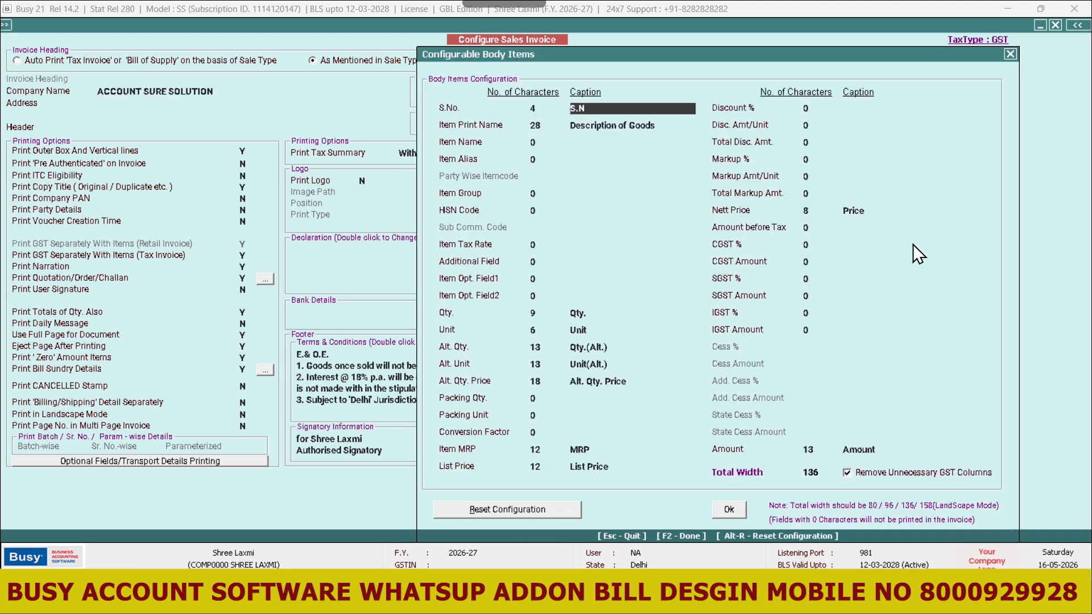
pyautogui.press('Return')
pyautogui.write('40')
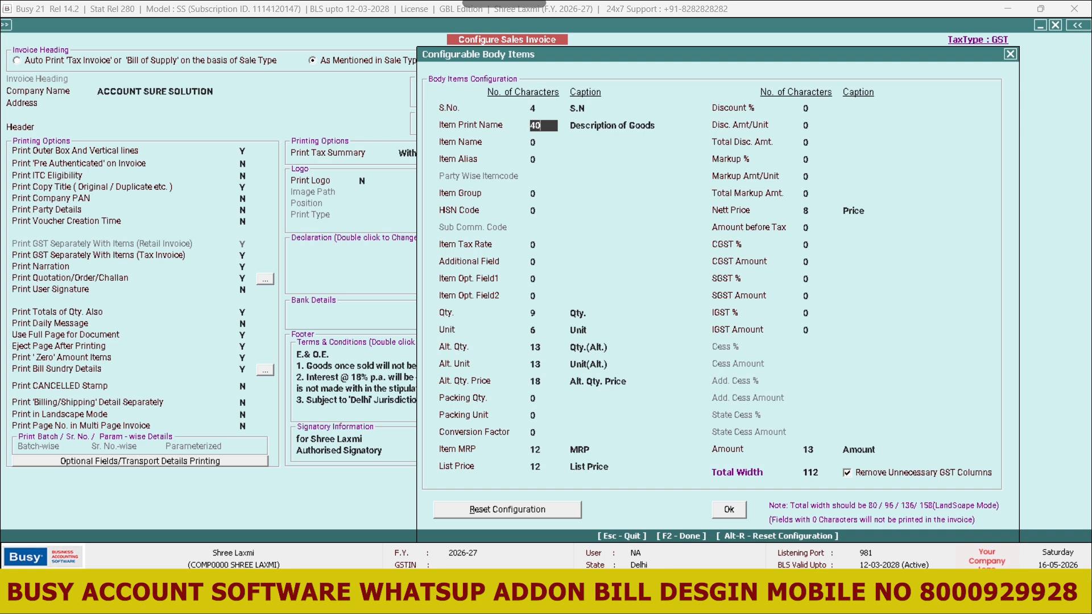
# Remove the Alt. Qty., Alt. Unit and Alt. Qty. Price columns from the invoice body by setting each to 0 characters.
pyautogui.press('Return')
pyautogui.press('Return')
pyautogui.press('Return')
pyautogui.press('Return')
pyautogui.press('Return')
pyautogui.press('Return')
pyautogui.press('Return')
pyautogui.press('Return')
pyautogui.press('Return')
pyautogui.press('Return')
pyautogui.press('Return')
pyautogui.press('Return')
pyautogui.press('Return')
pyautogui.press('Return')
pyautogui.write('0')
pyautogui.press('Return')
pyautogui.write('0')
pyautogui.press('Return')
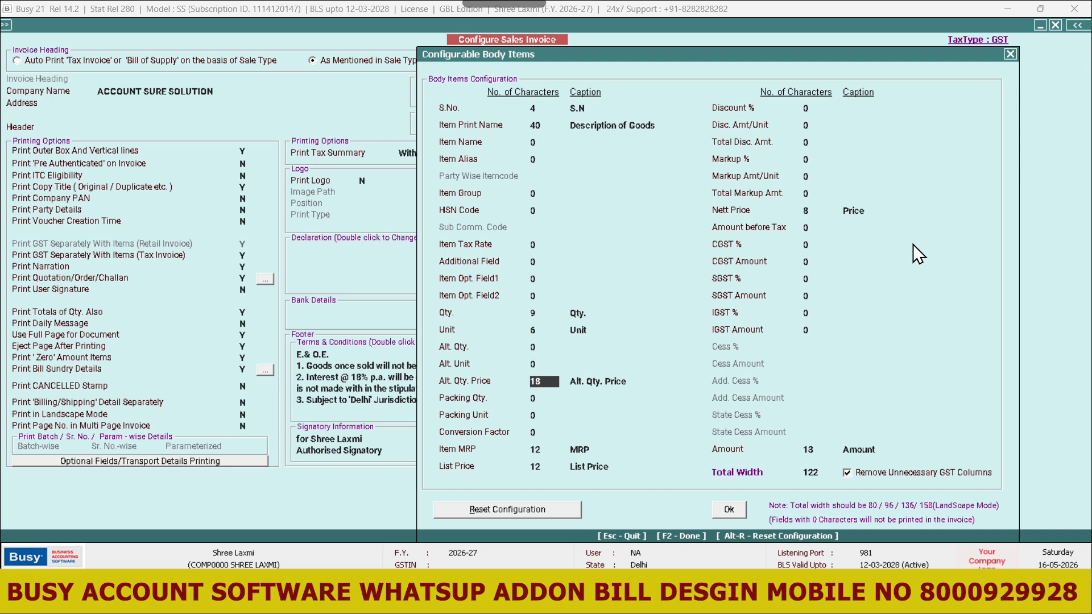
pyautogui.write('0')
pyautogui.press('Return')
# Remove the List Price column from the invoice body by setting it to 0 characters, leaving Item MRP as it is.
pyautogui.press('Return')
pyautogui.press('Return')
pyautogui.press('Return')
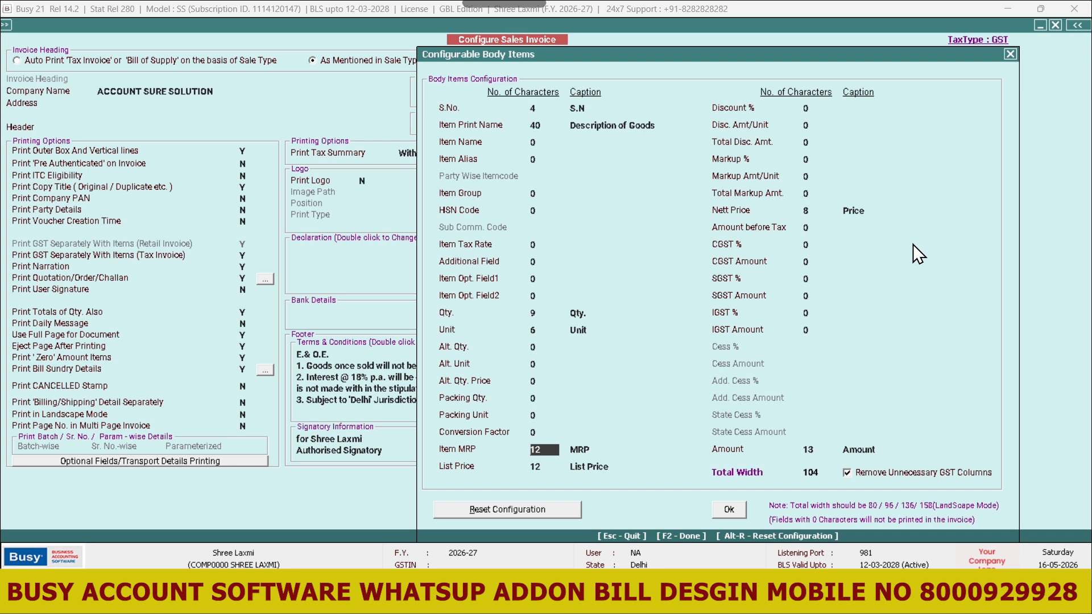
pyautogui.press('Return')
pyautogui.press('Return')
pyautogui.write('0')
pyautogui.press('Return')
# Leave the discount, markup, price and GST columns as they are and set the Amount column to 10 characters.
pyautogui.press('Return')
pyautogui.press('Return')
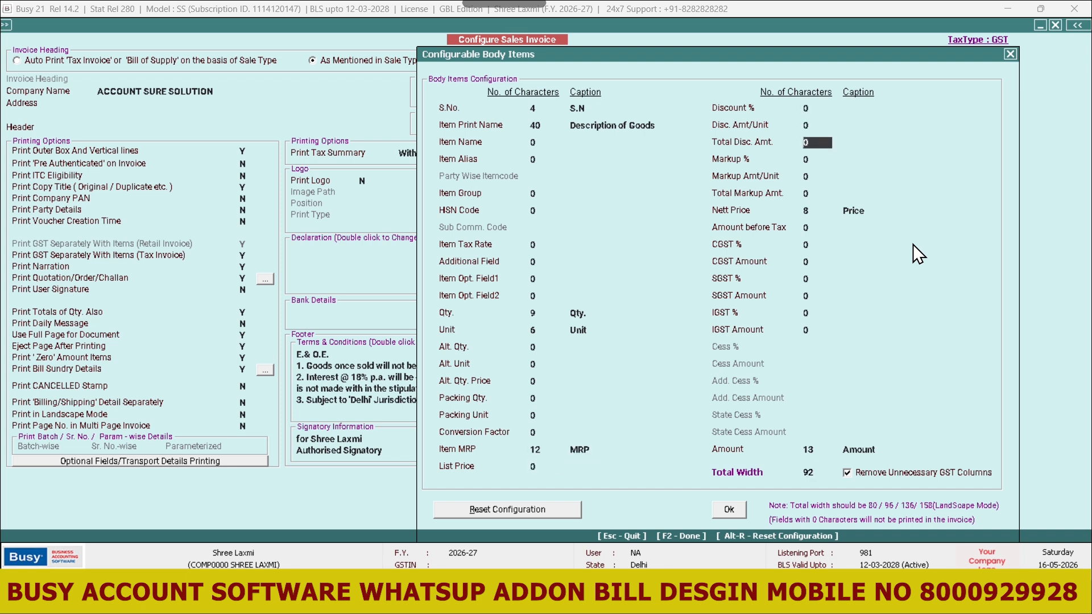
pyautogui.press('Return')
pyautogui.press('Return')
pyautogui.press('Return')
pyautogui.press('Return')
pyautogui.press('Return')
pyautogui.press('Return')
pyautogui.press('Return')
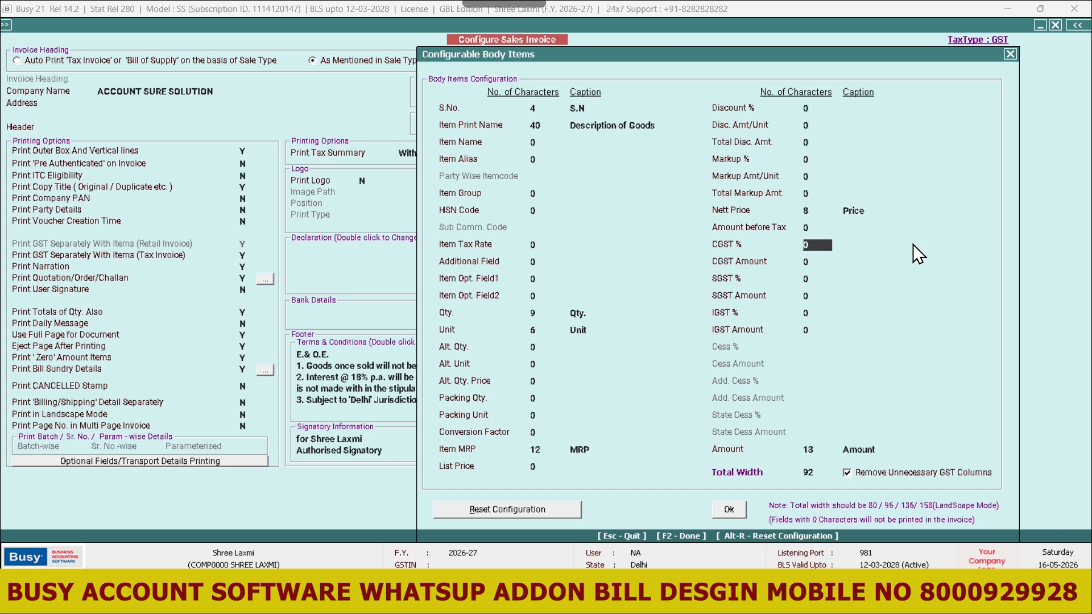
pyautogui.press('Up')
pyautogui.press('Up')
pyautogui.press('Up')
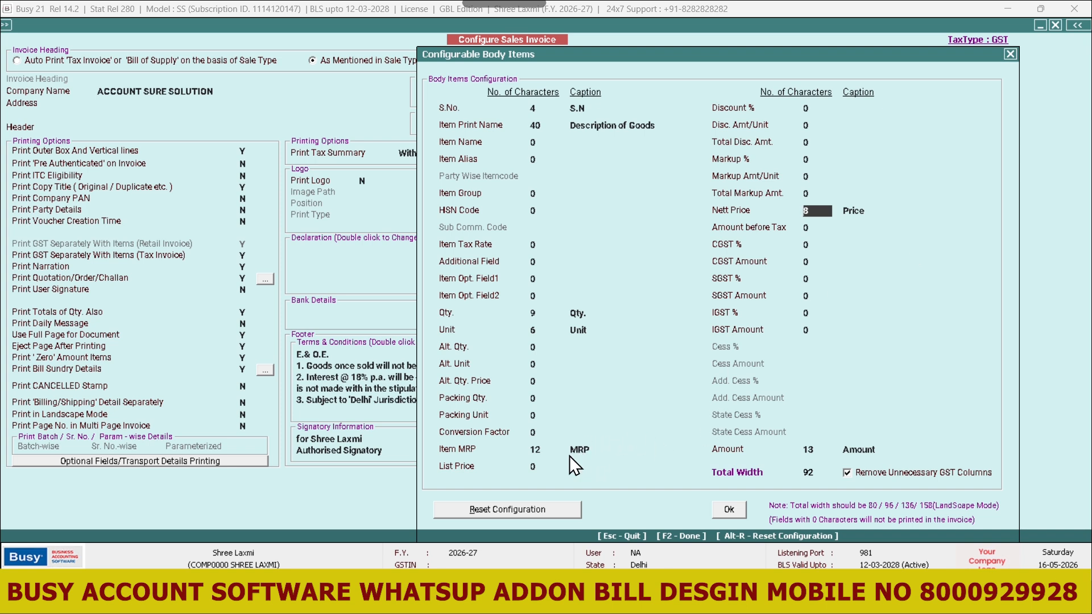
pyautogui.click(817, 449)
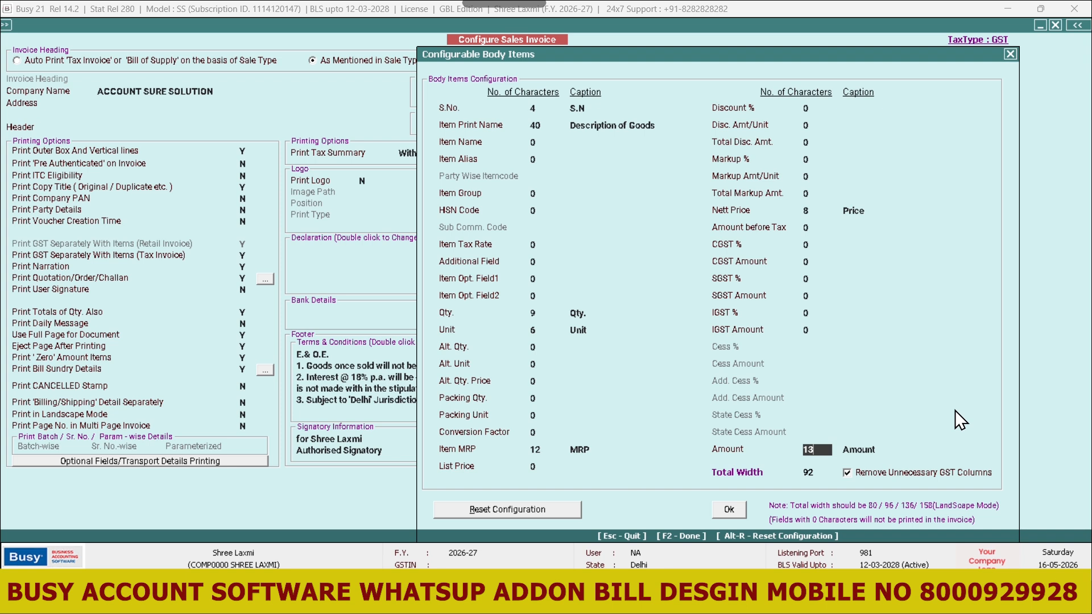
pyautogui.write('10')
# Set the Item Print Name column to 31 characters and accept the body items configuration.
pyautogui.click(543, 125)
pyautogui.write('31')
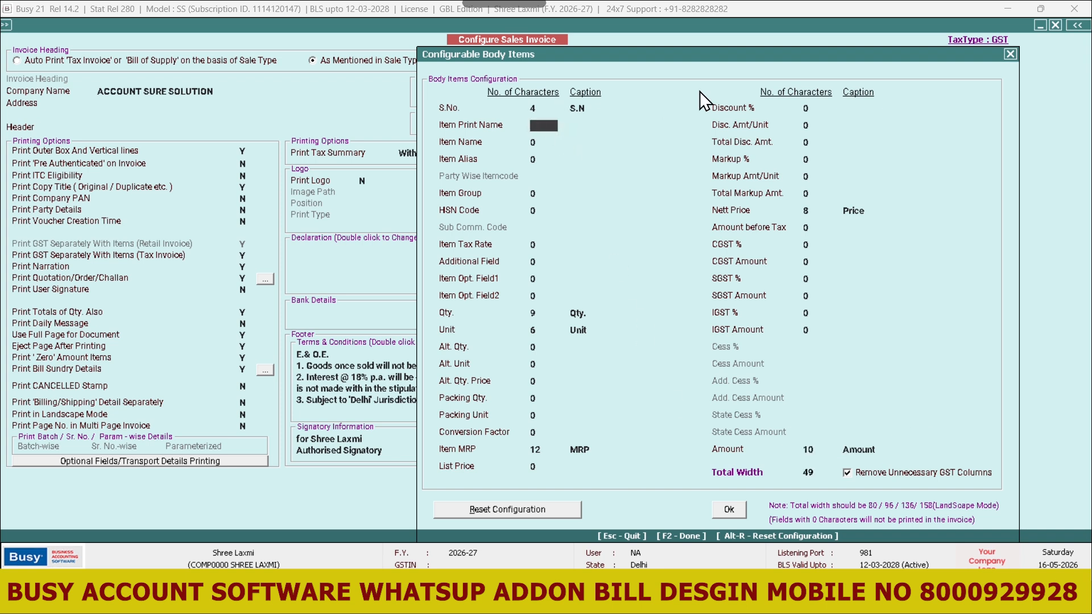
pyautogui.press('Return')
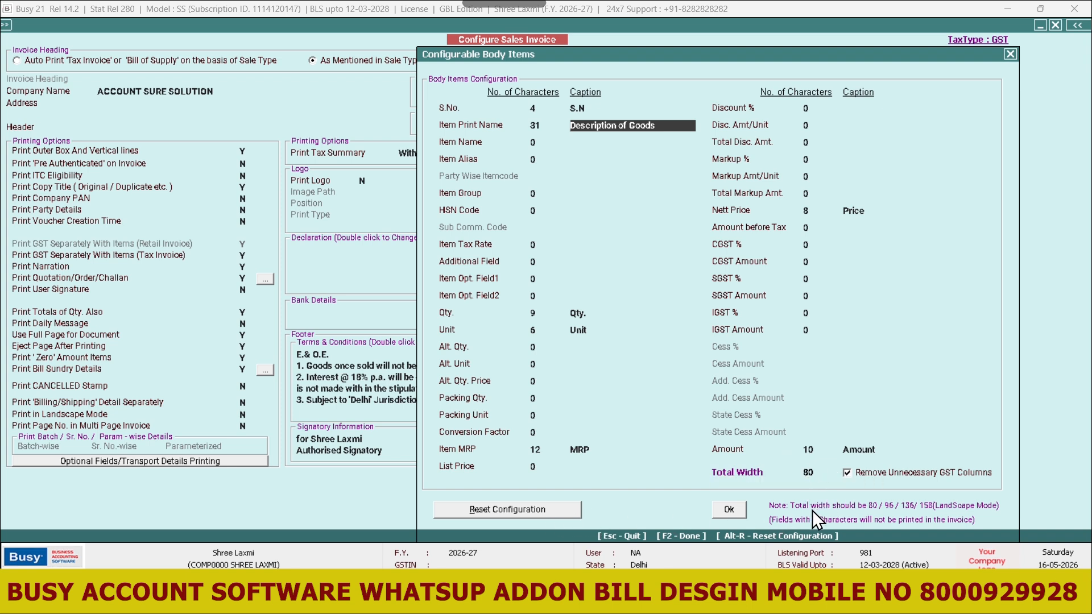
pyautogui.click(734, 509)
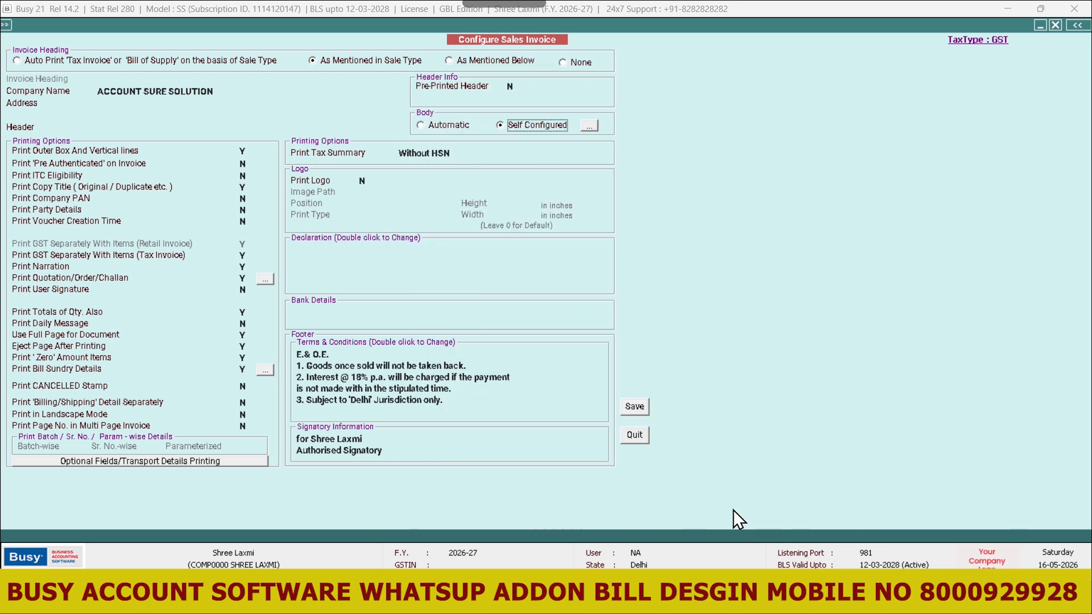
# Clear every line of the Terms & Conditions in the sales invoice footer.
pyautogui.doubleClick(296, 353)
pyautogui.press('BackSpace')
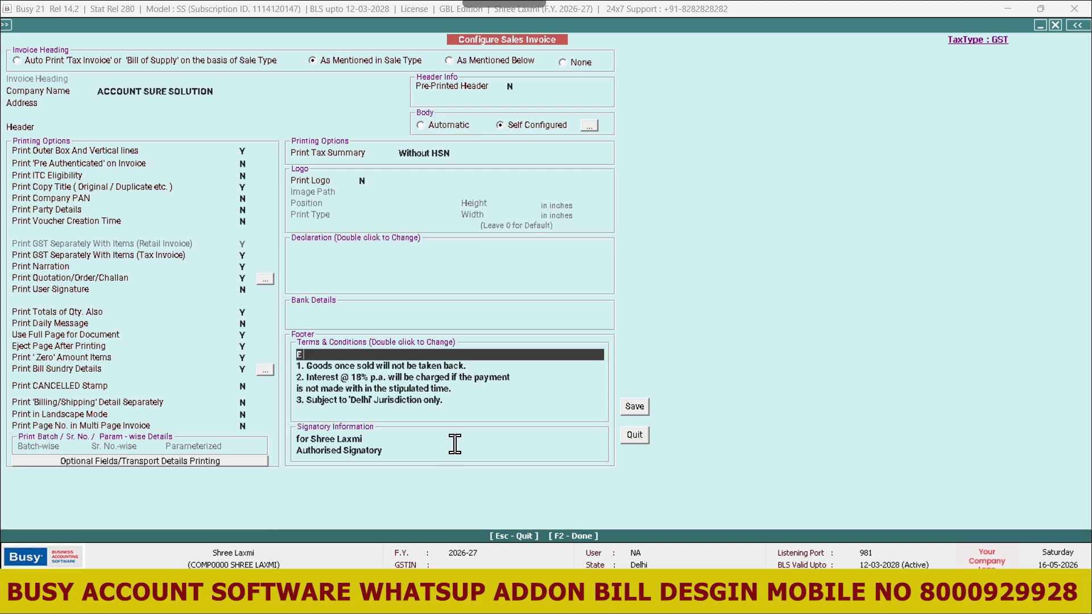
pyautogui.press('Return')
pyautogui.press('BackSpace')
pyautogui.press('Return')
pyautogui.press('BackSpace')
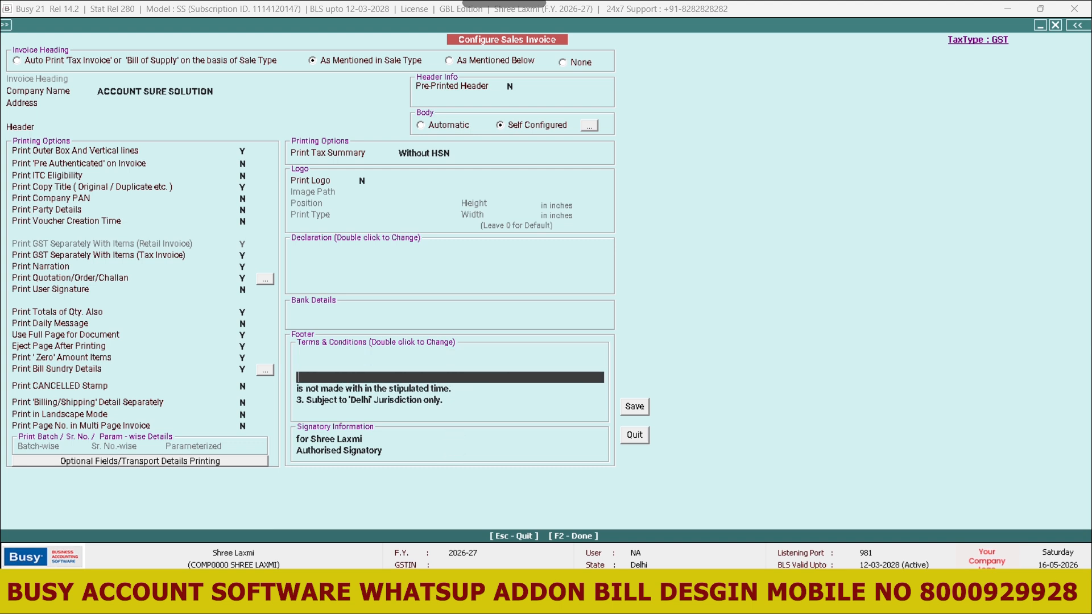
pyautogui.press('Return')
pyautogui.press('BackSpace')
pyautogui.press('Return')
pyautogui.press('BackSpace')
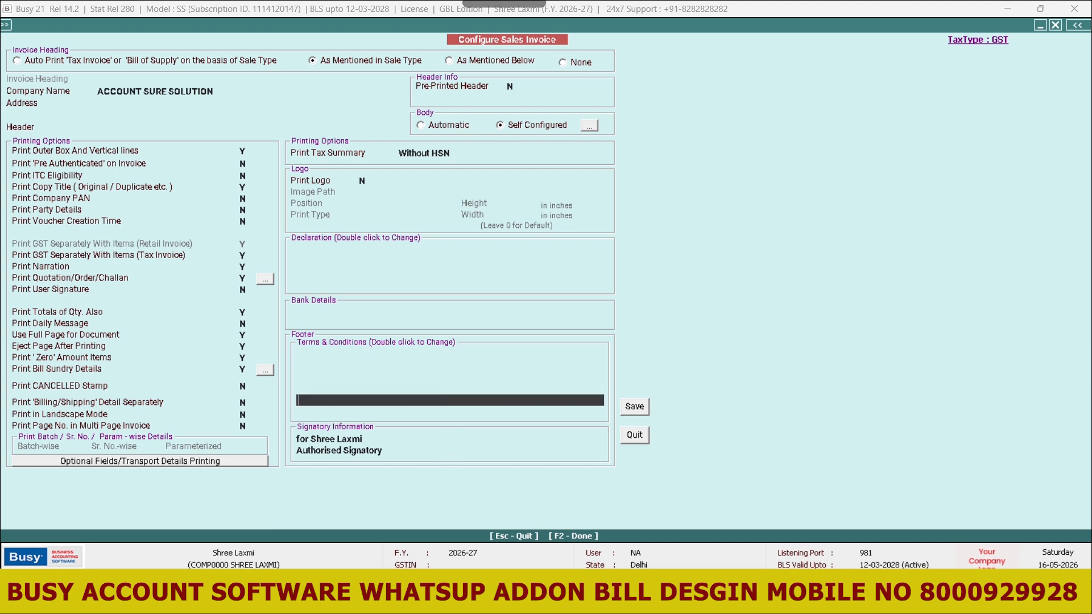
pyautogui.press('Return')
# Clear both lines of the Signatory Information in the sales invoice footer.
pyautogui.press('Return')
pyautogui.press('BackSpace')
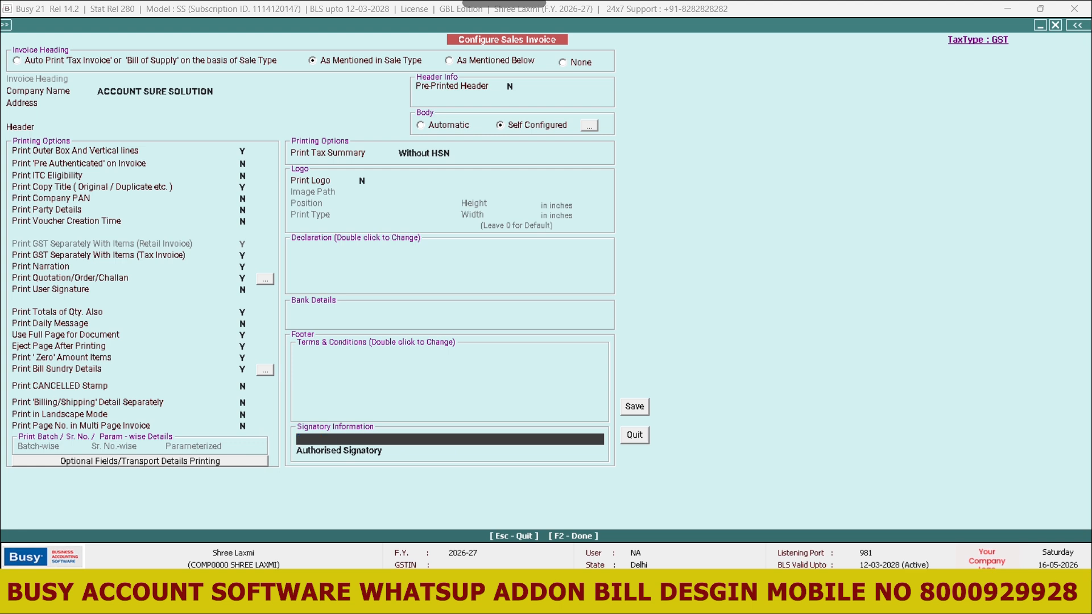
pyautogui.press('Return')
pyautogui.press('BackSpace')
pyautogui.press('Return')
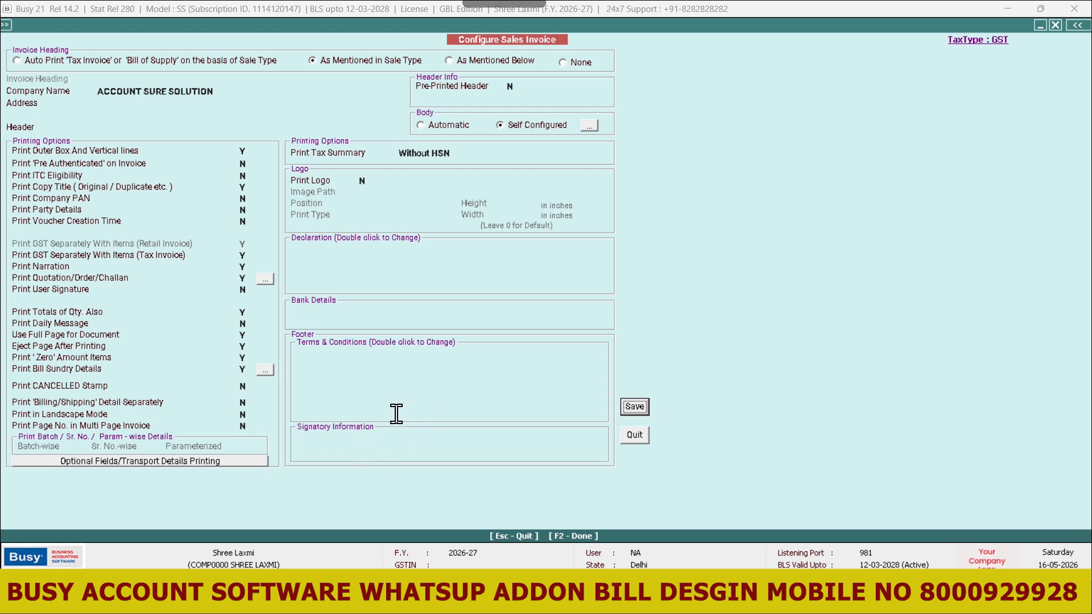
# Set Print GST Separately With Items (Tax Invoice), Print Narration and Print Quotation/Order/Challan to N.
pyautogui.click(242, 257)
pyautogui.press('n')
pyautogui.press('Return')
pyautogui.press('n')
pyautogui.press('Return')
pyautogui.press('n')
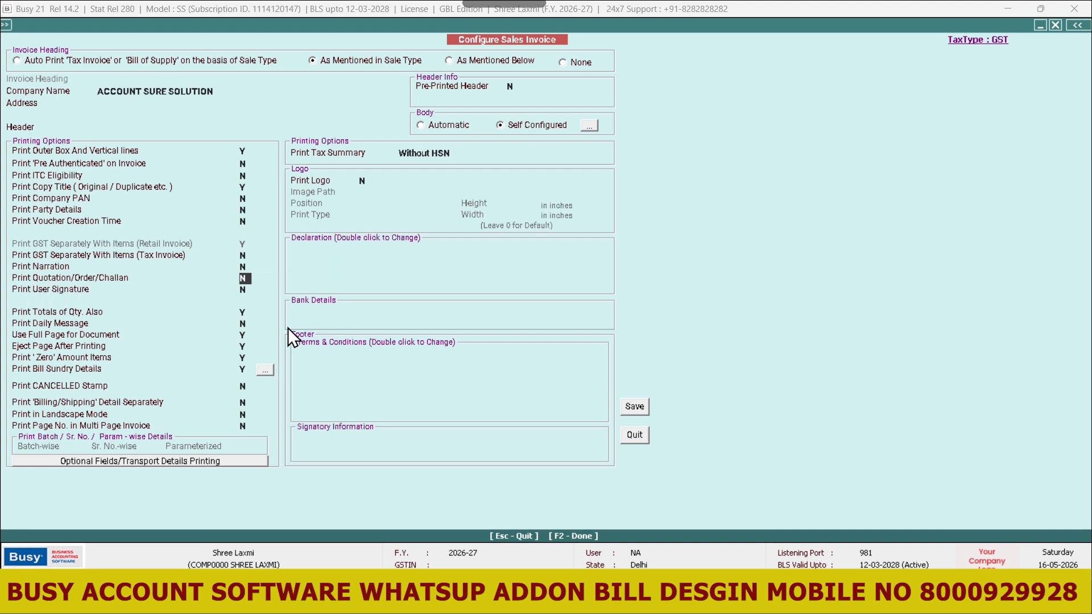
# Keep Print Copy Title set to Y, save the sales invoice configuration and return to the sales voucher.
pyautogui.click(242, 188)
pyautogui.write('y')
pyautogui.click(635, 406)
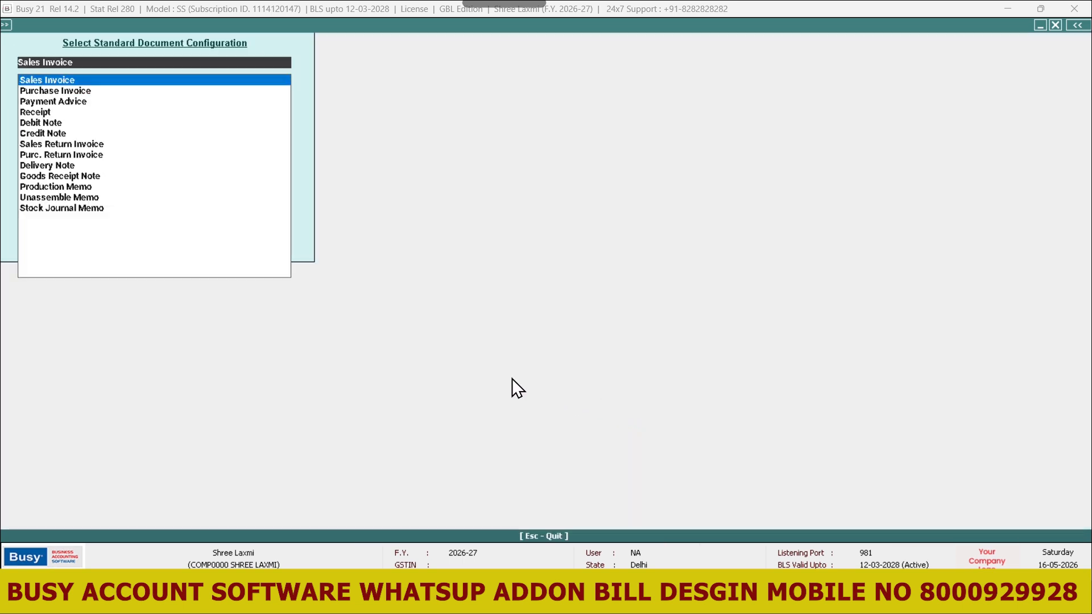
pyautogui.press('Escape')
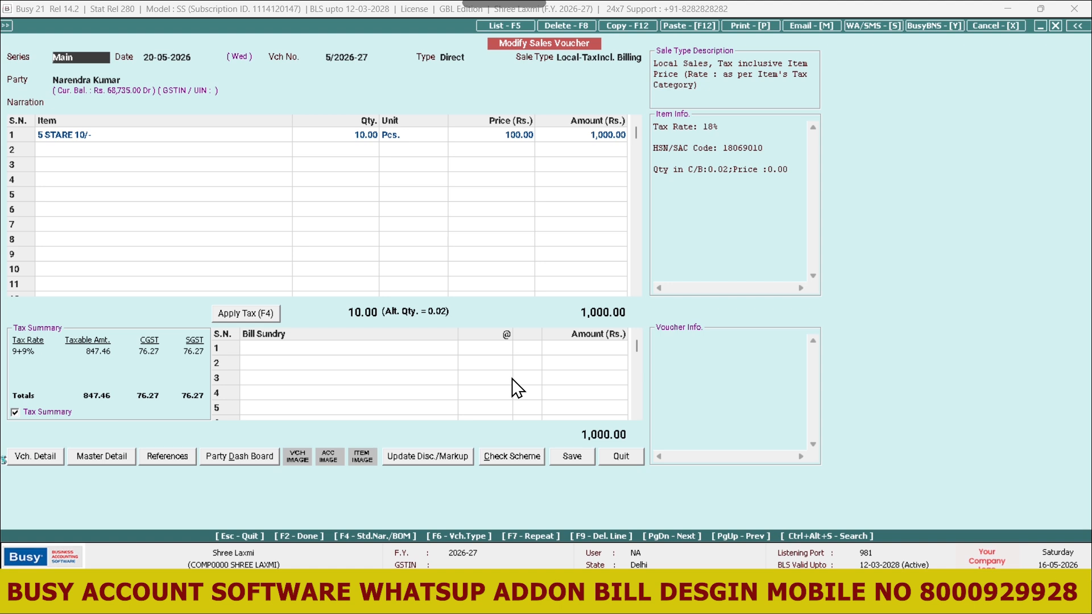
# Preview the voucher's sales invoice in the STANDARD format to check the configured columns, and close the preview.
pyautogui.hotkey('alt', 'p')
pyautogui.press('Return')
pyautogui.press('Return')
pyautogui.press('Right')
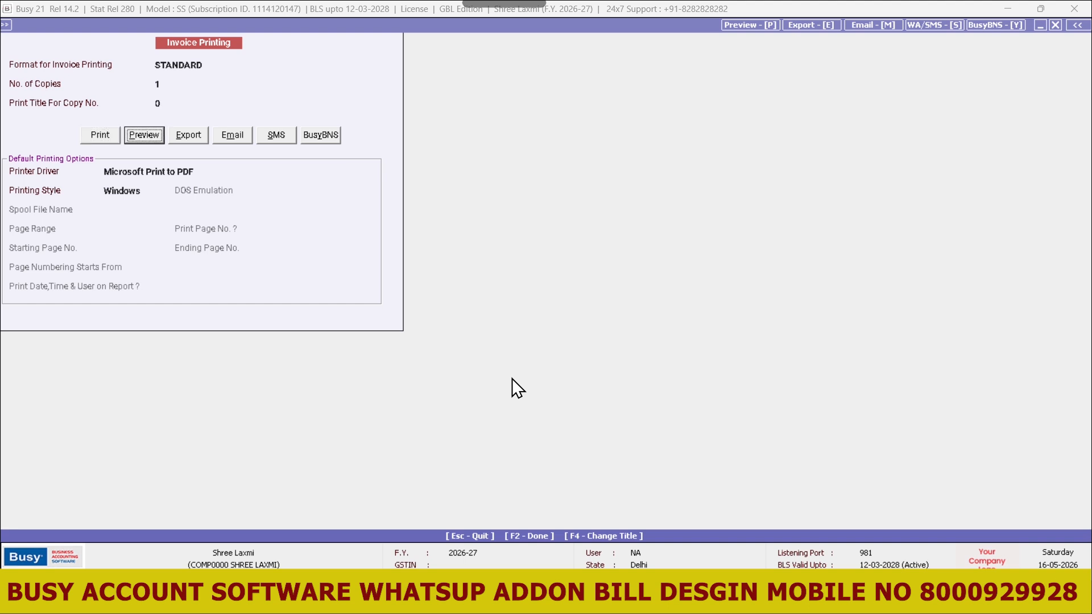
pyautogui.press('Return')
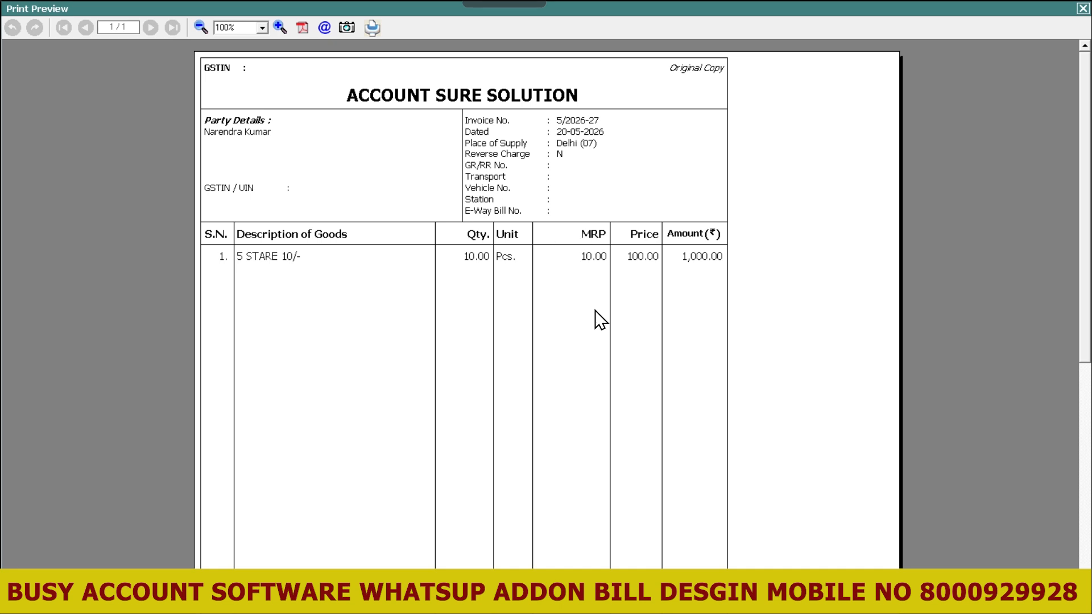
pyautogui.press('Escape')
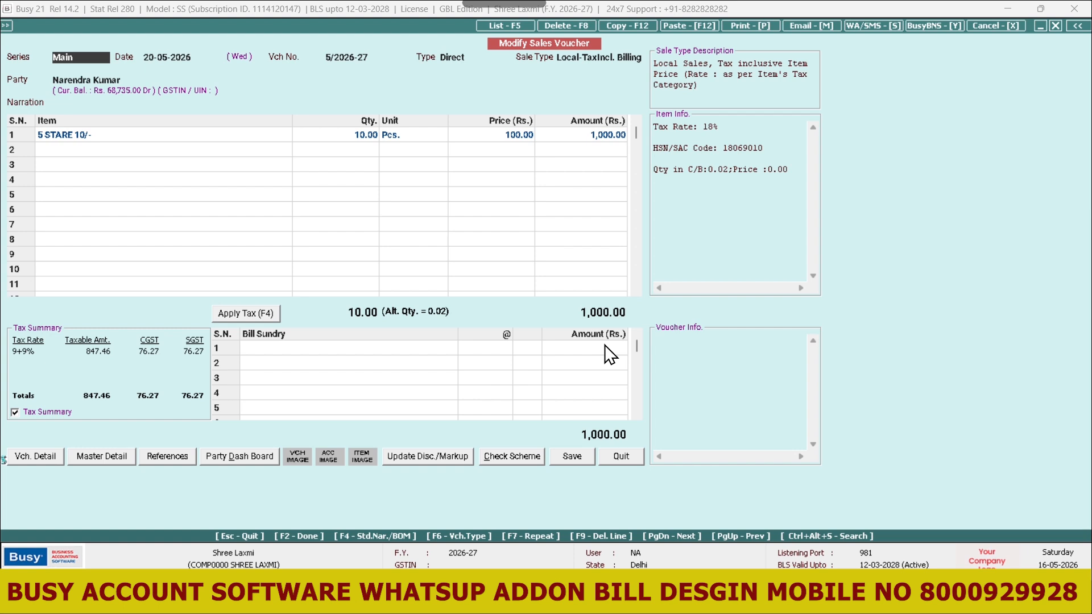
# Leave the voucher and open the self-configured body items of the standard Sales Invoice printing configuration.
pyautogui.press('Escape')
pyautogui.press('Down')
pyautogui.press('Down')
pyautogui.press('Down')
pyautogui.press('Down')
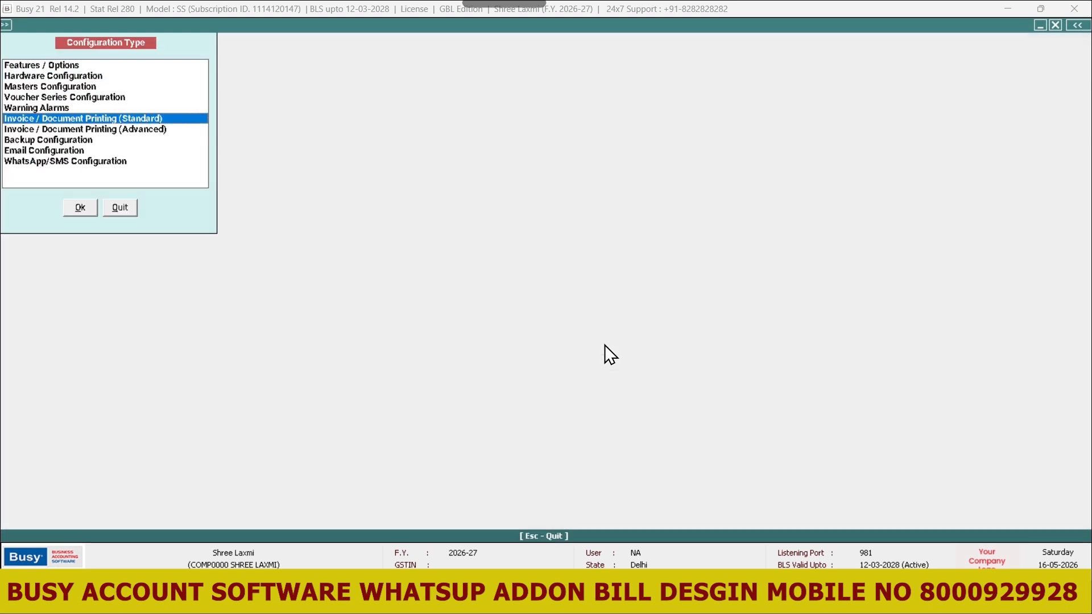
pyautogui.press('Return')
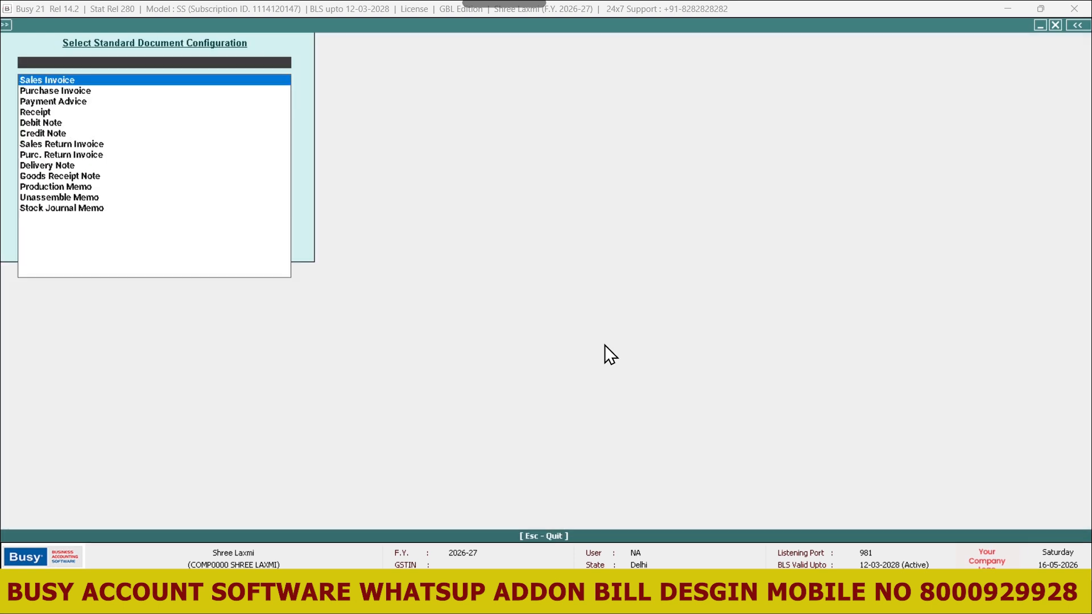
pyautogui.press('Return')
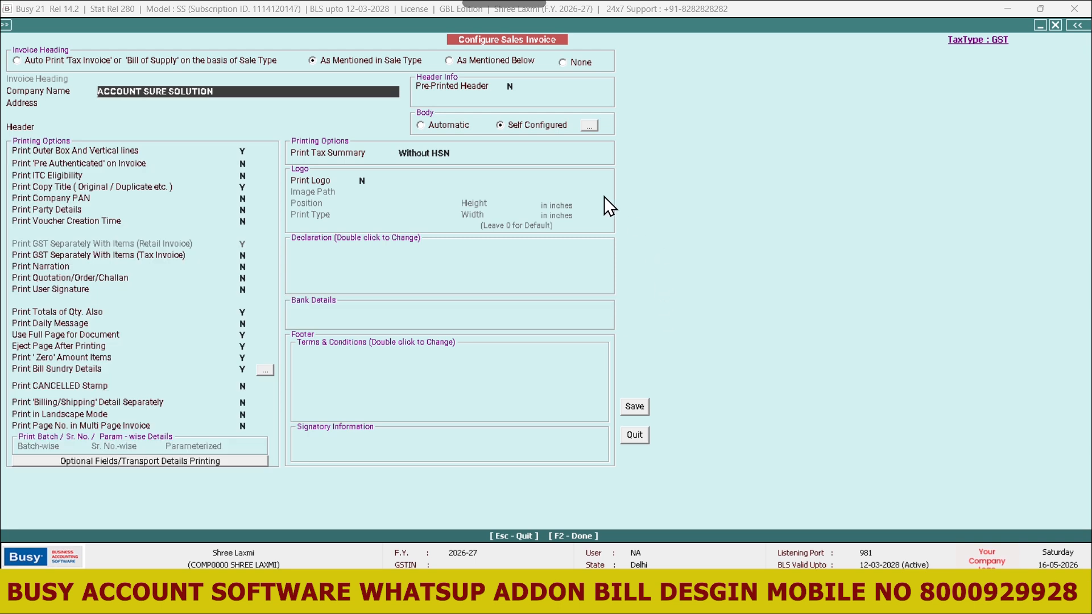
pyautogui.click(589, 125)
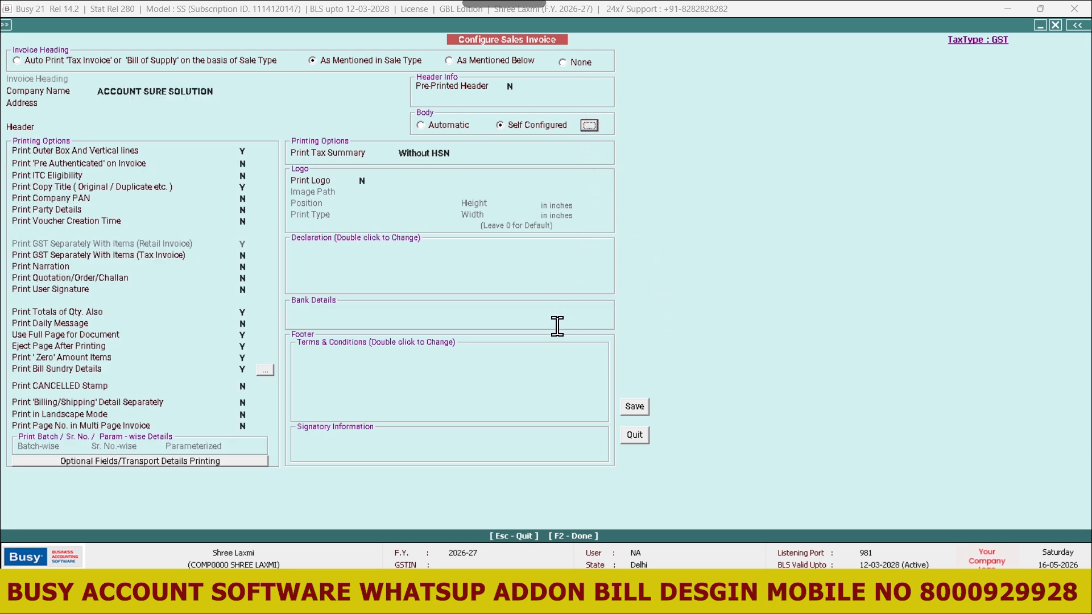
# Remove the Item MRP column from the invoice body by clearing its caption and setting it to 0 characters.
pyautogui.click(596, 450)
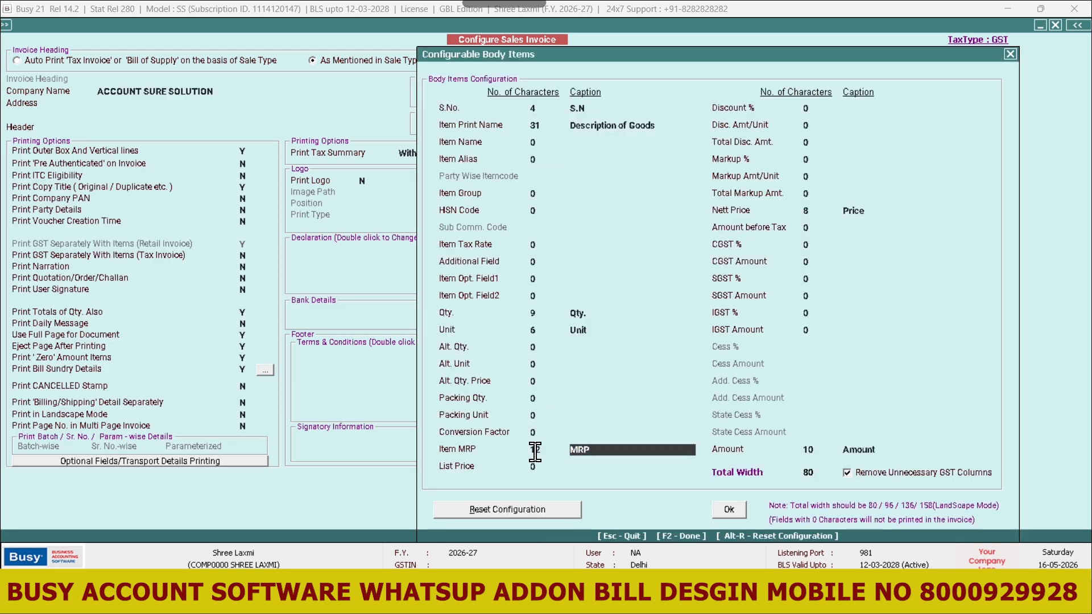
pyautogui.press('BackSpace')
pyautogui.hotkey('shift', 'Tab')
pyautogui.write('0')
pyautogui.press('Return')
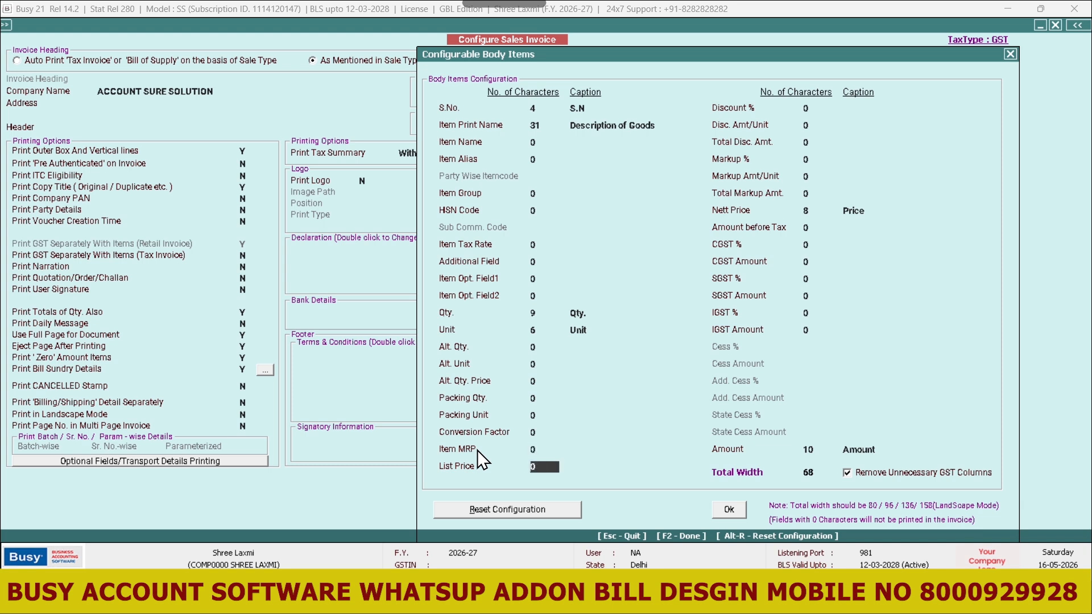
# Set the Item Print Name column to 43 characters and save the sales invoice configuration.
pyautogui.click(544, 126)
pyautogui.press('BackSpace')
pyautogui.press('BackSpace')
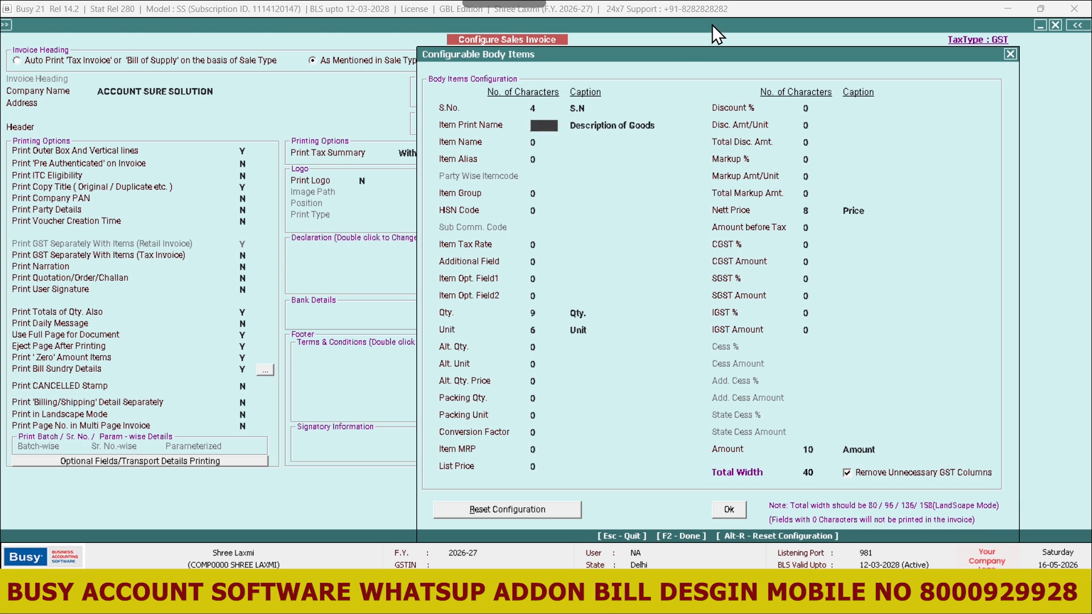
pyautogui.write('43')
pyautogui.press('Return')
pyautogui.press('F2')
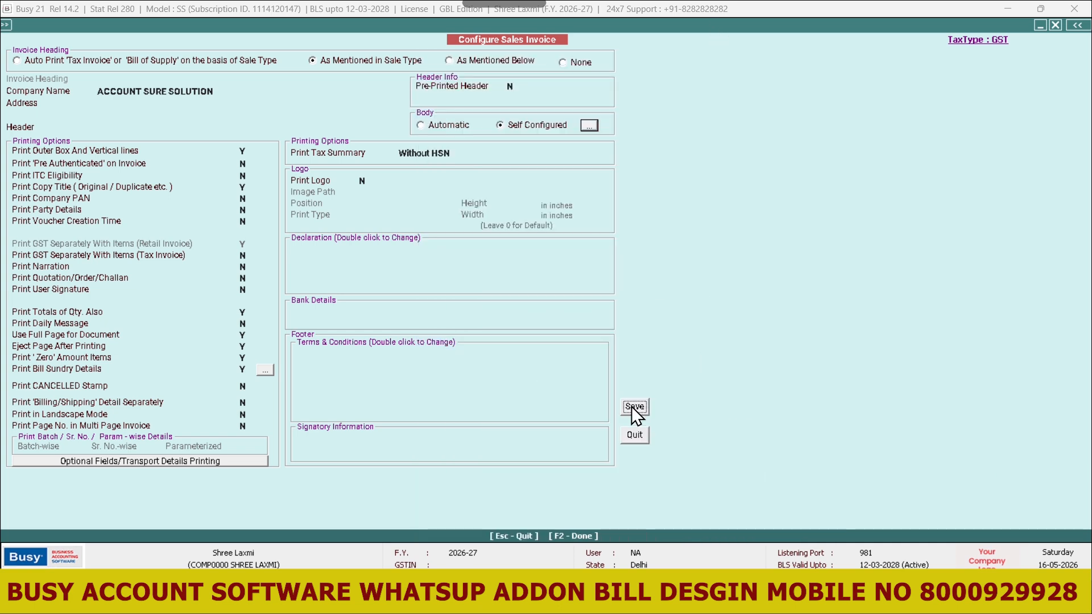
pyautogui.click(631, 406)
pyautogui.press('Escape')
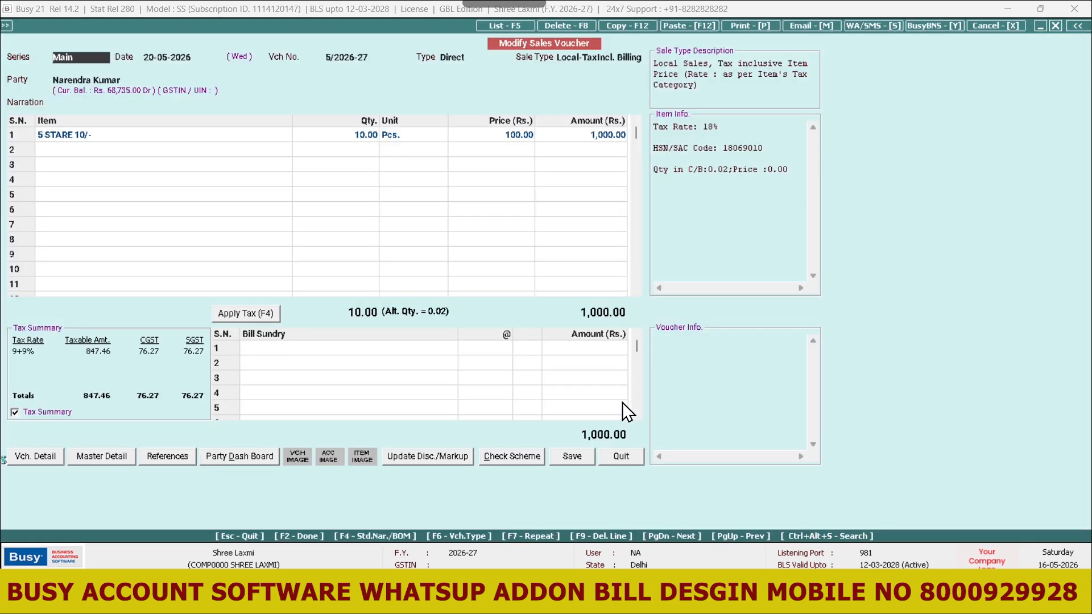
# Preview the sales invoice again in the STANDARD format to check the layout without MRP, and close the preview.
pyautogui.hotkey('alt', 'p')
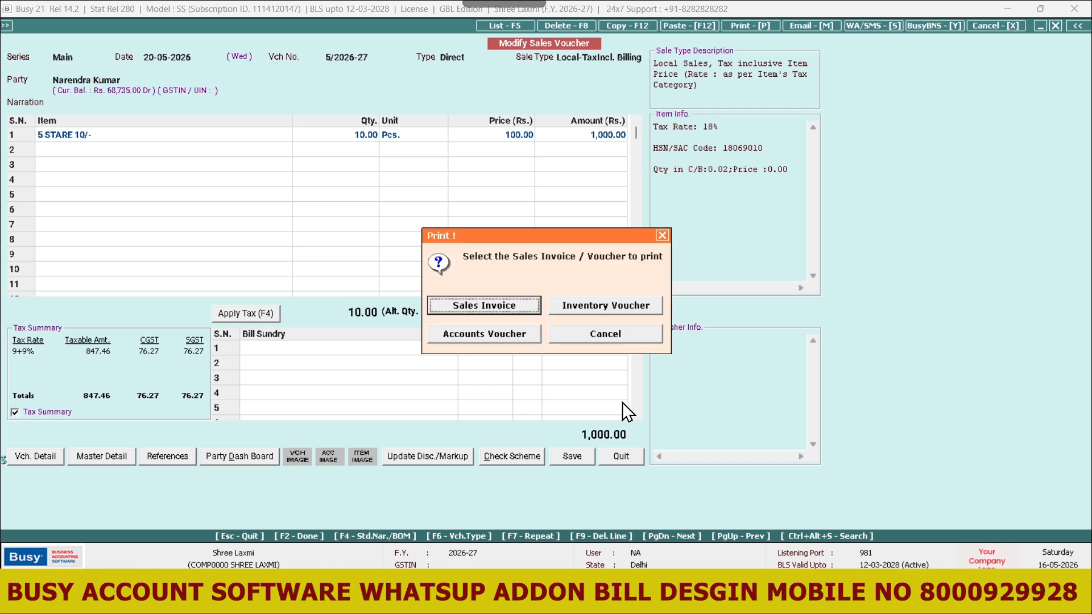
pyautogui.press('Escape')
pyautogui.hotkey('alt', 'p')
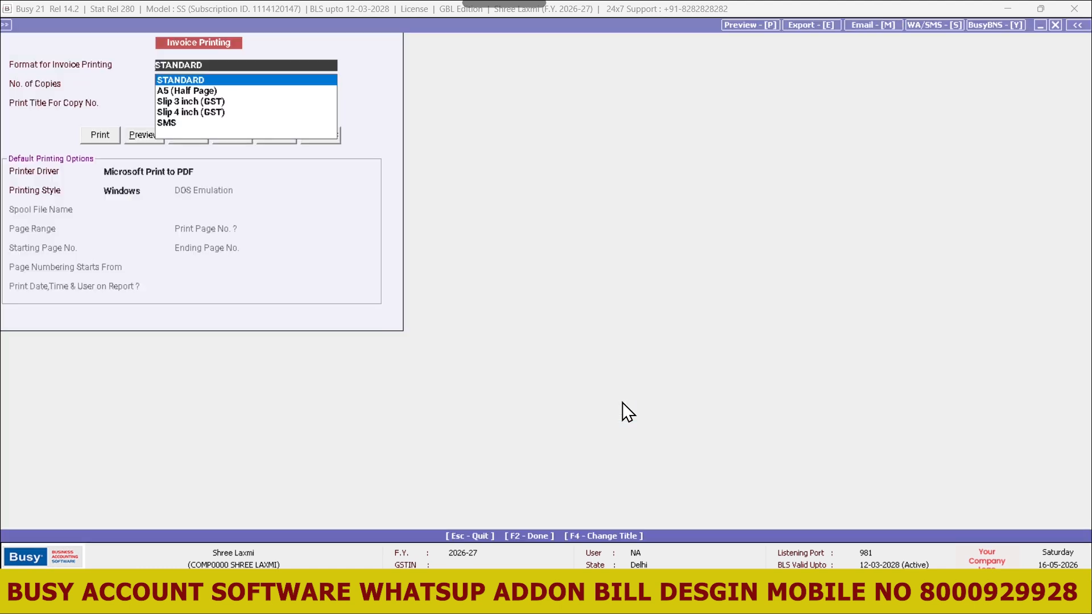
pyautogui.press('Return')
pyautogui.press('Return')
pyautogui.press('Return')
pyautogui.press('p')
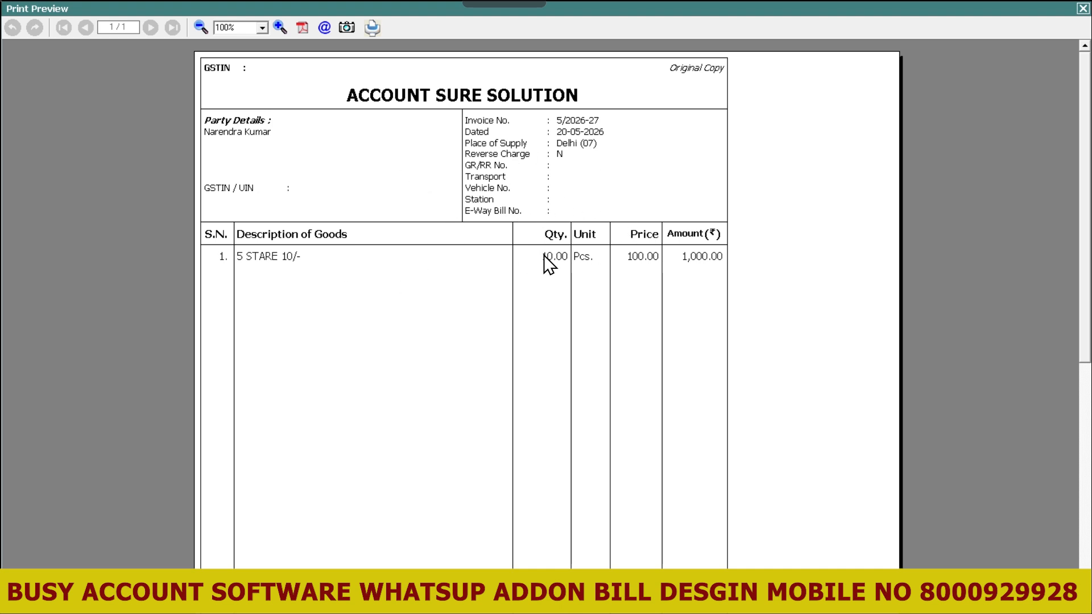
pyautogui.press('Escape')
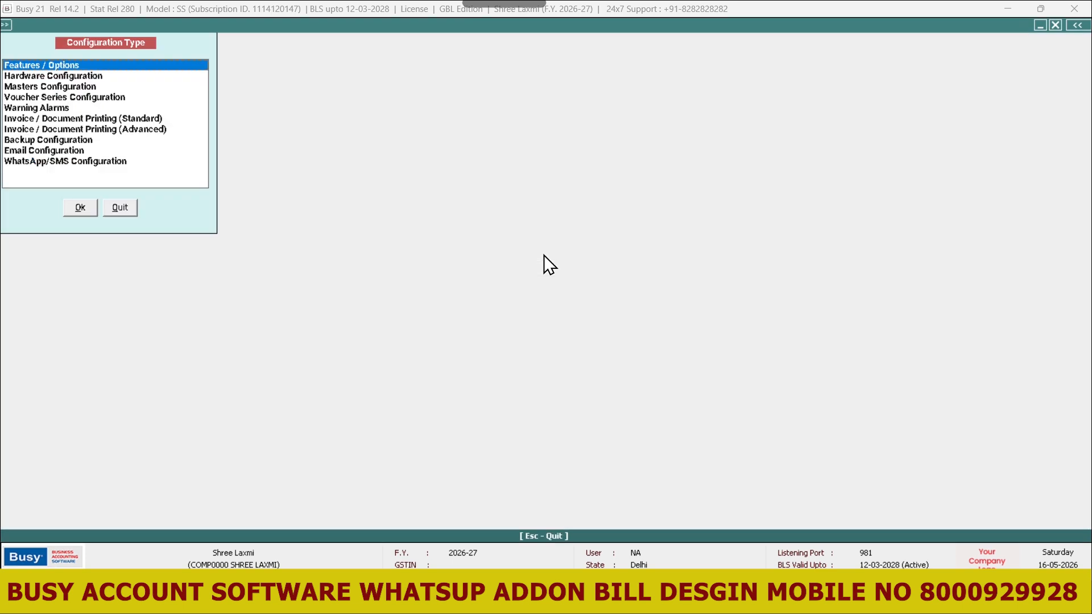
# Open the Sales Invoice configuration under standard invoice and document printing.
pyautogui.press('Down')
pyautogui.press('Down')
pyautogui.press('Down')
pyautogui.press('Down')
pyautogui.press('Down')
pyautogui.press('Return')
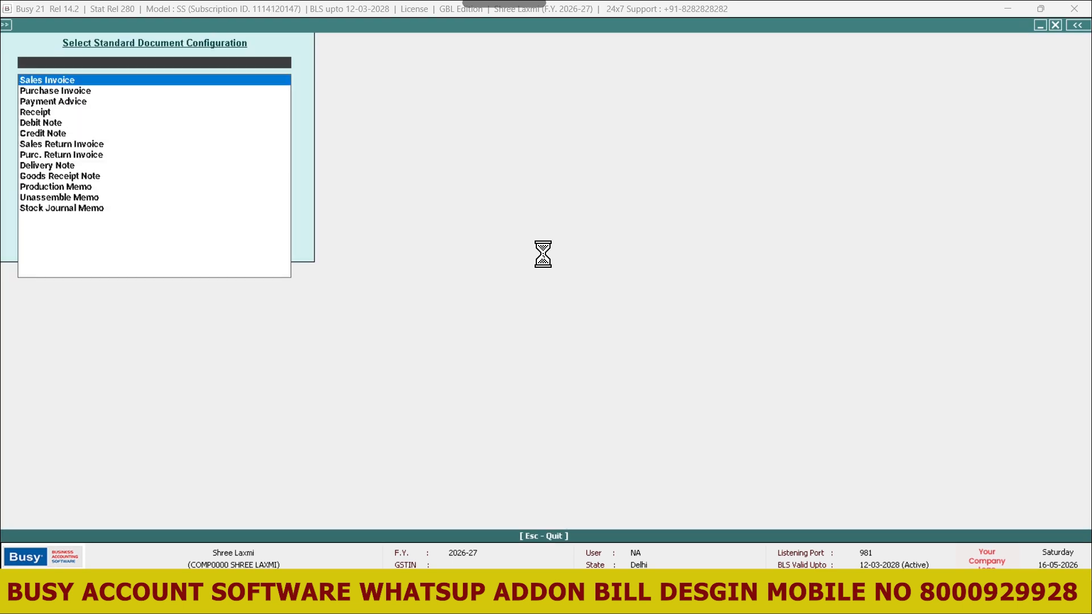
pyautogui.press('Return')
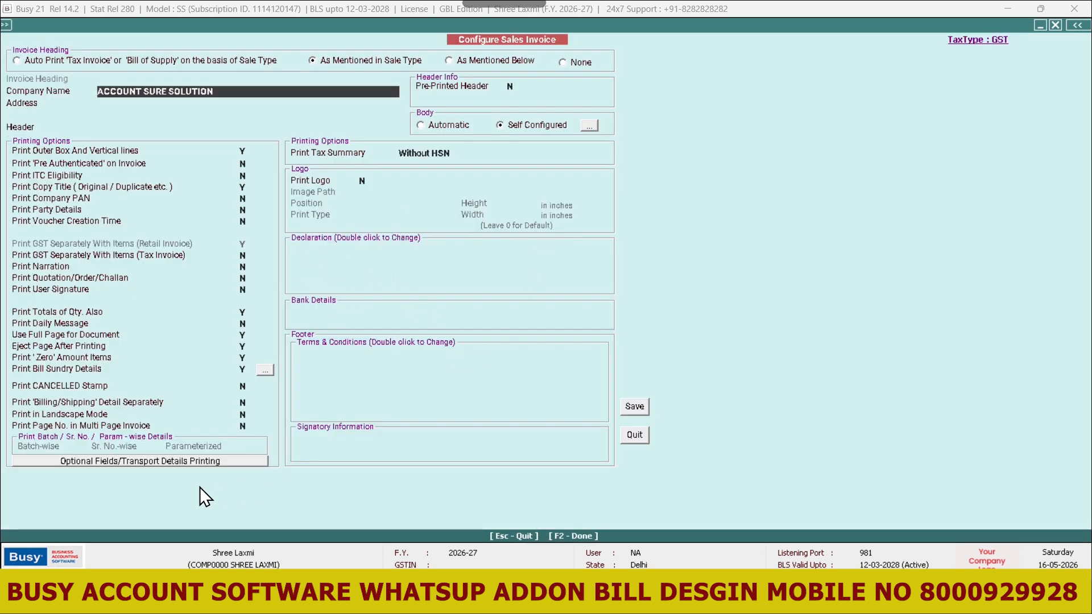
# Turn off printing of the GR/RR No., Transport, Vehicle No. and Station transport details, save the sales invoice configuration and return to the voucher.
pyautogui.click(178, 461)
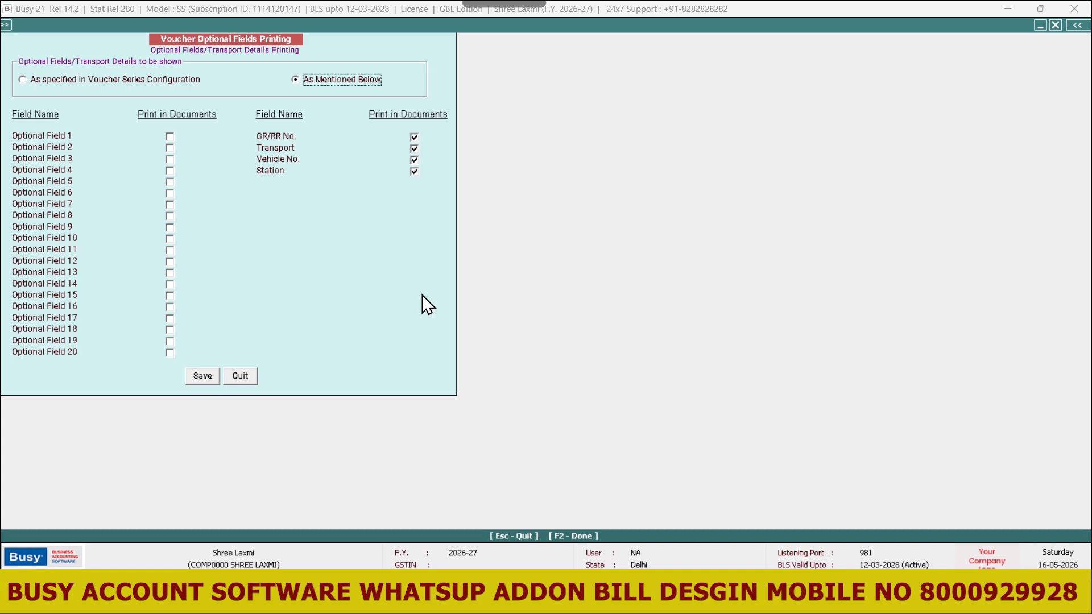
pyautogui.click(417, 137)
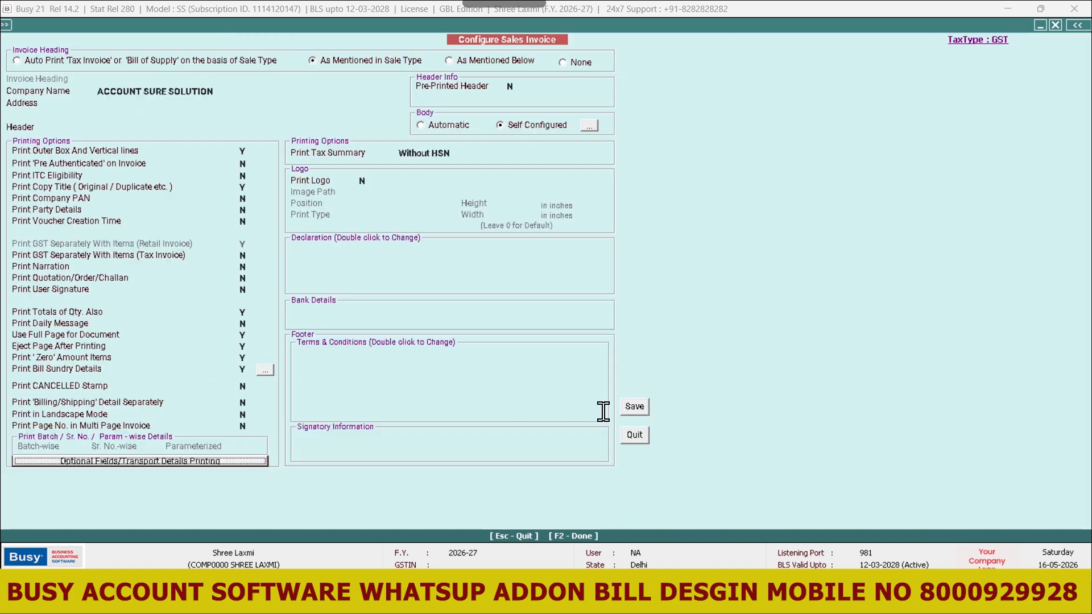
pyautogui.click(636, 406)
pyautogui.press('Escape')
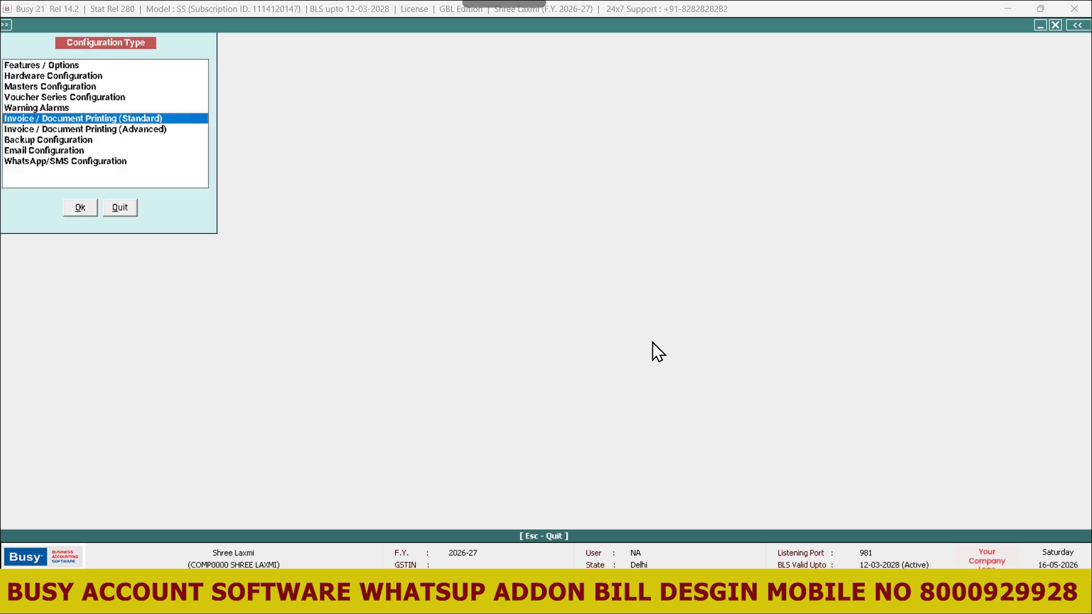
pyautogui.press('Escape')
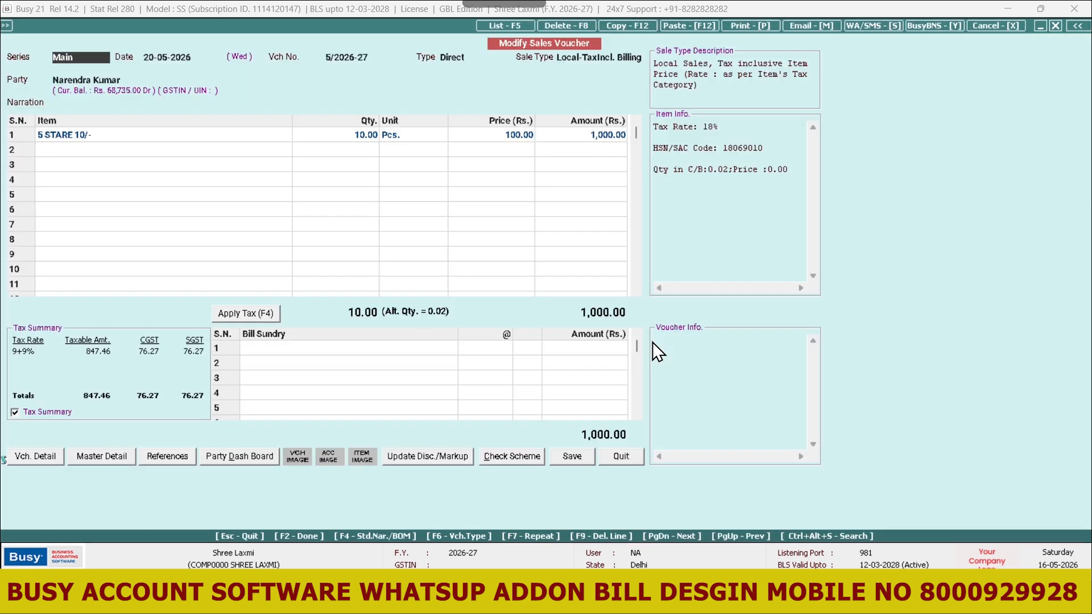
# Preview the sales invoice in the STANDARD format to check the header without transport details, and close the preview.
pyautogui.hotkey('alt', 'p')
pyautogui.press('Return')
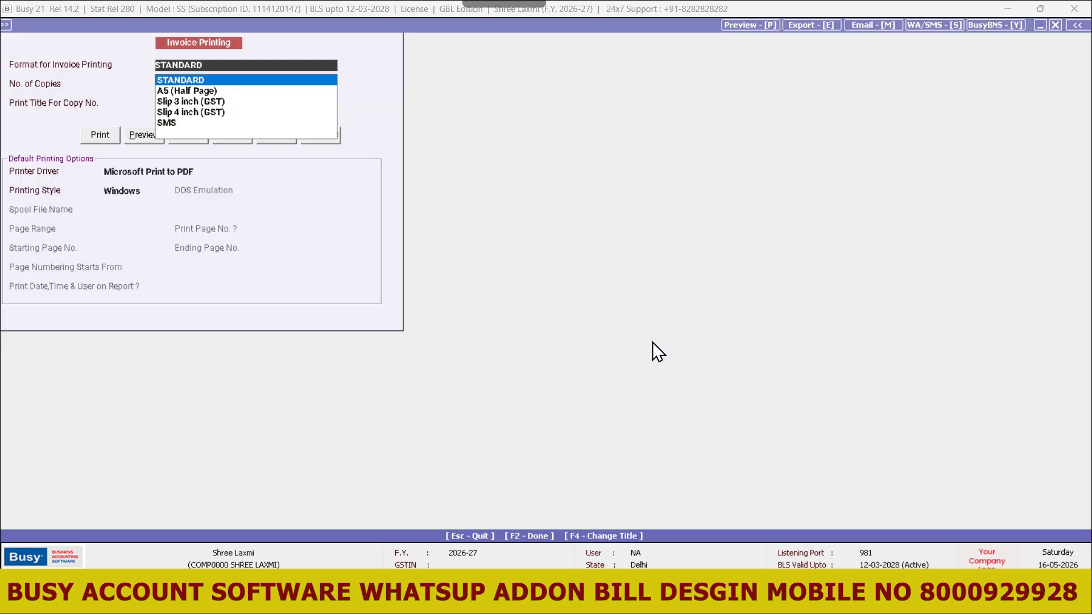
pyautogui.press('Return')
pyautogui.press('Return')
pyautogui.press('Return')
pyautogui.press('Right')
pyautogui.press('Right')
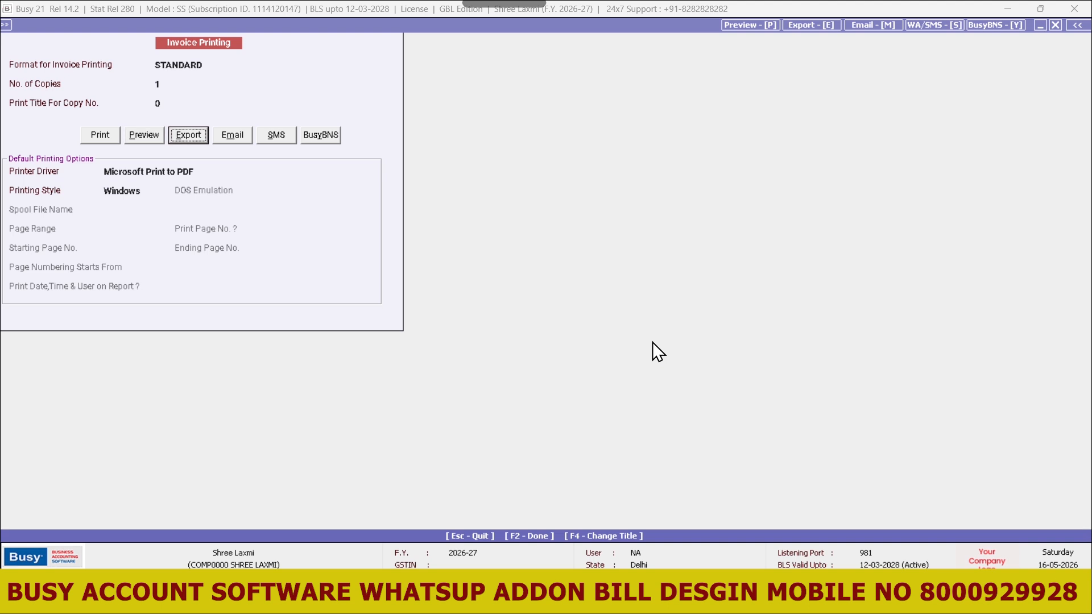
pyautogui.press('Left')
pyautogui.press('Return')
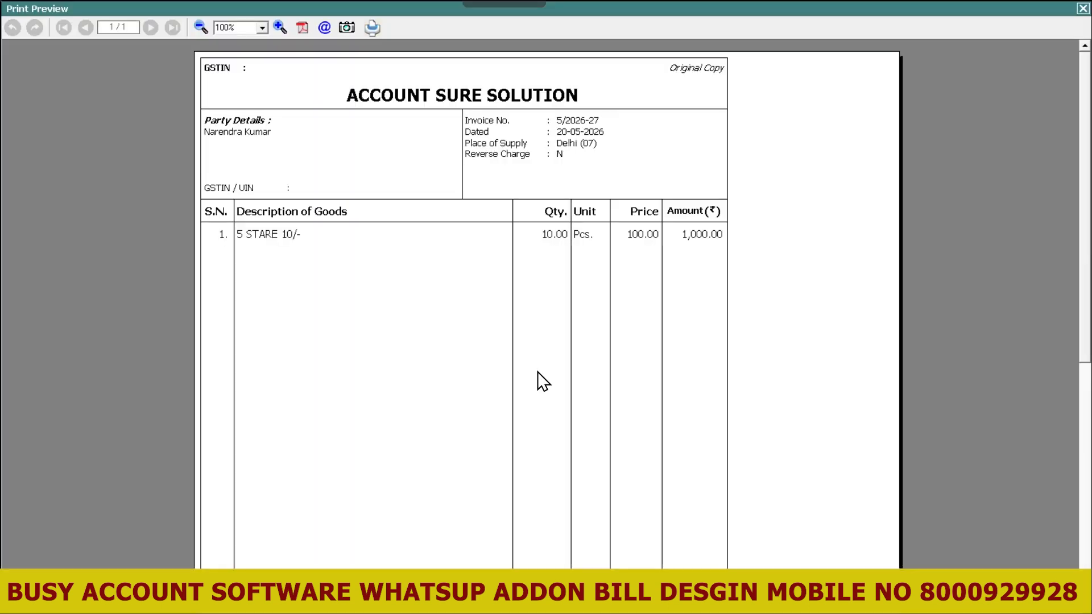
pyautogui.click(200, 26)
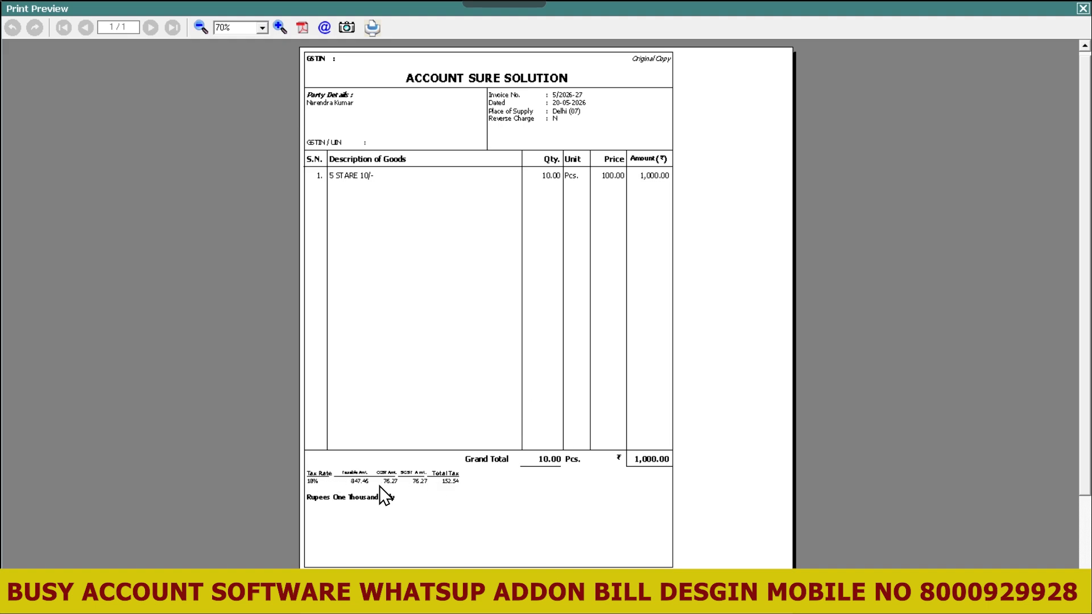
pyautogui.press('Escape')
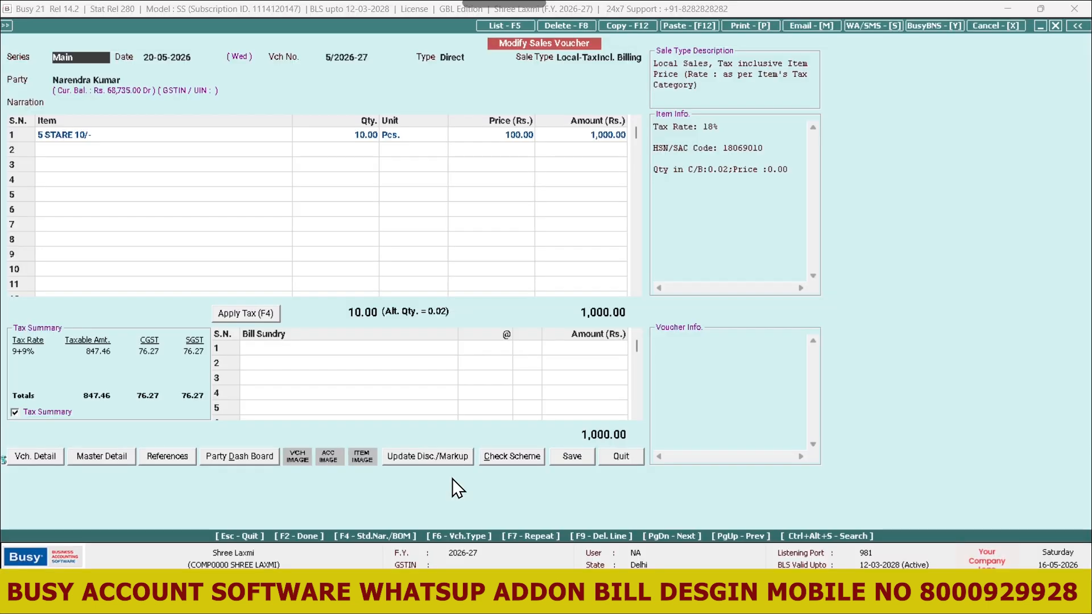
# Reopen the standard Sales Invoice printing configuration from the voucher.
pyautogui.hotkey('ctrl', 'f')
pyautogui.press('Down')
pyautogui.press('Down')
pyautogui.press('Down')
pyautogui.press('Down')
pyautogui.press('Down')
pyautogui.press('Return')
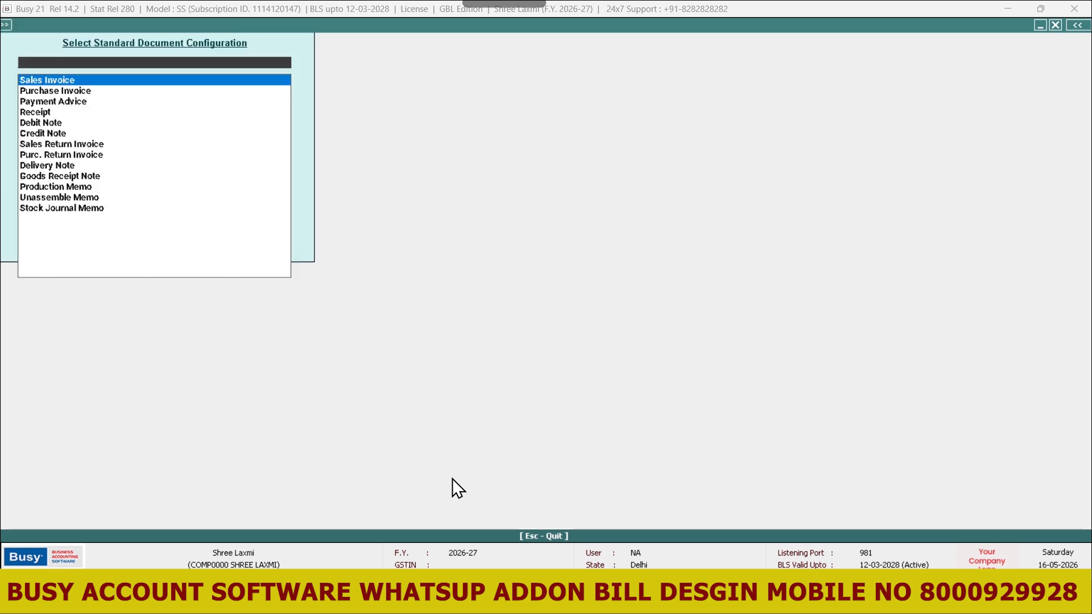
pyautogui.press('Return')
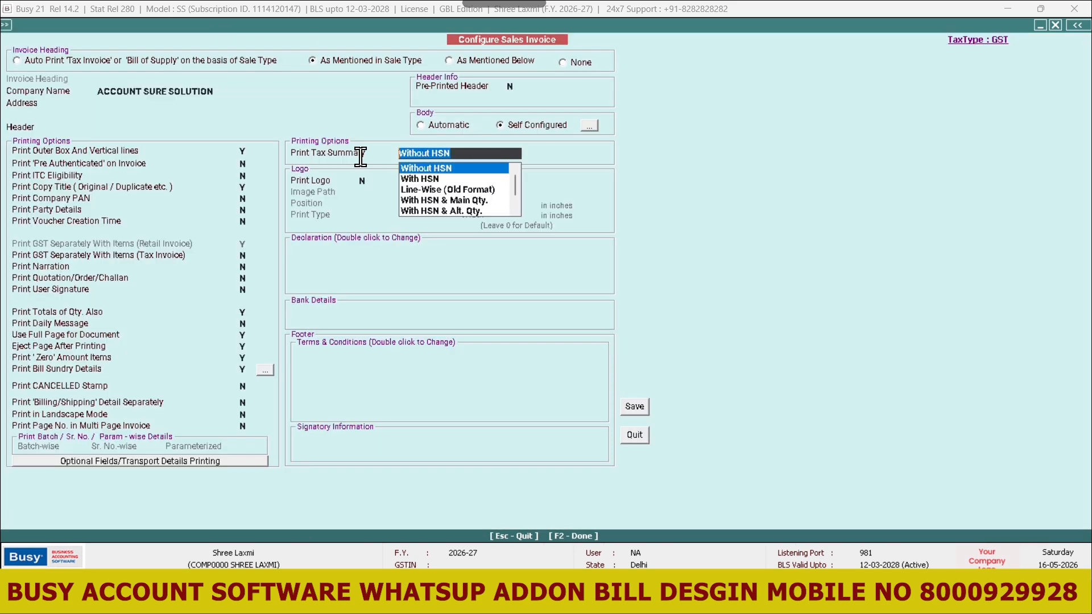
# Set Print Tax Summary to Not Required, save the sales invoice configuration and return to the voucher.
pyautogui.press('space')
pyautogui.press('Down')
pyautogui.press('Down')
pyautogui.press('Down')
pyautogui.press('Down')
pyautogui.press('Down')
pyautogui.press('Down')
pyautogui.press('Return')
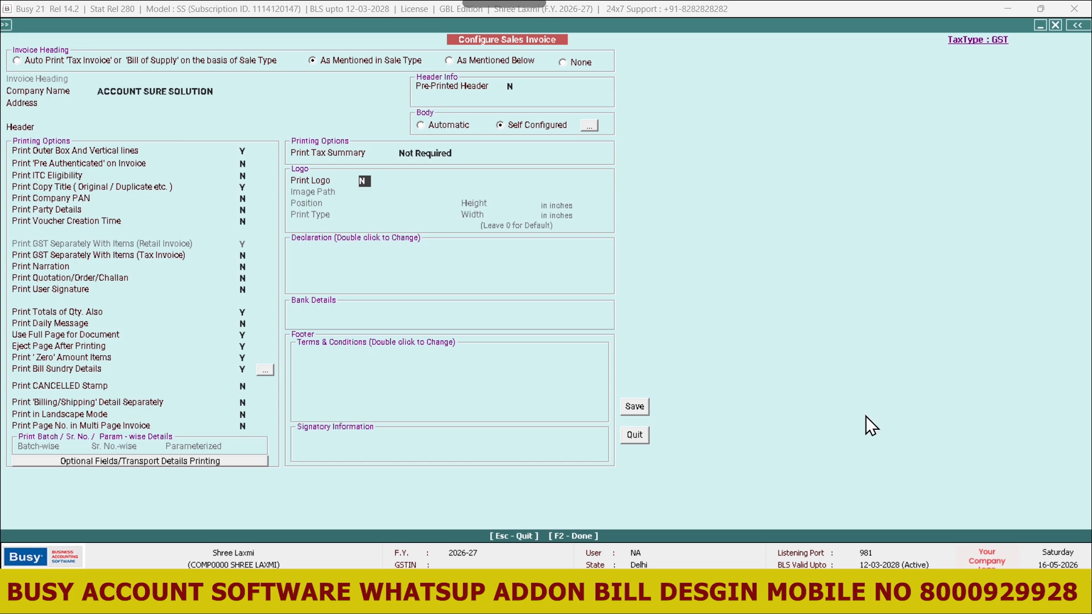
pyautogui.click(639, 407)
pyautogui.press('Escape')
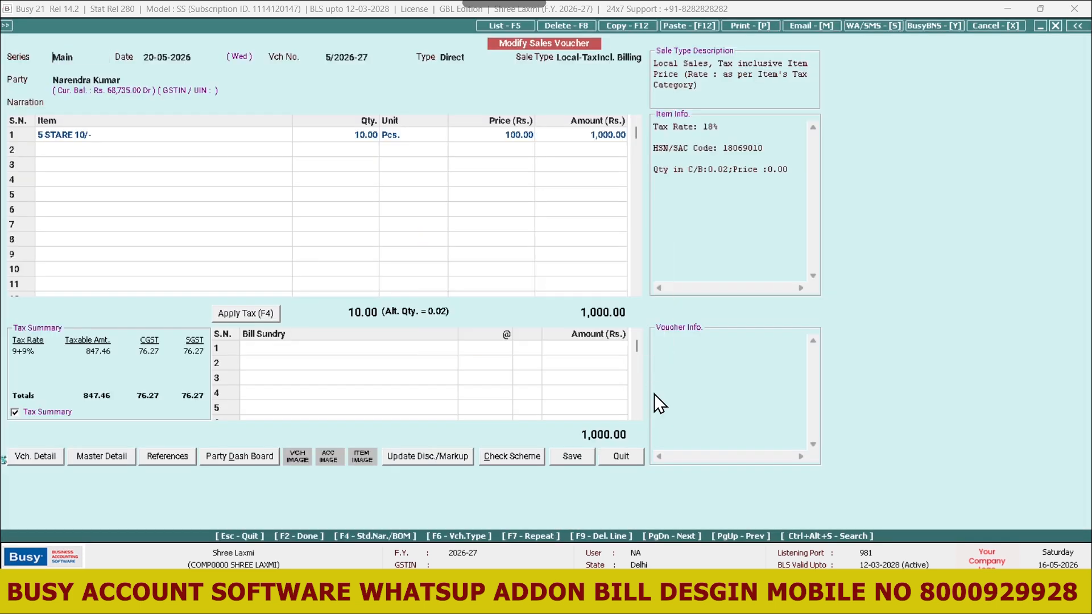
# Preview the sales invoice in the STANDARD format at 70% to check the footer without the tax summary.
pyautogui.hotkey('alt', 'p')
pyautogui.press('Return')
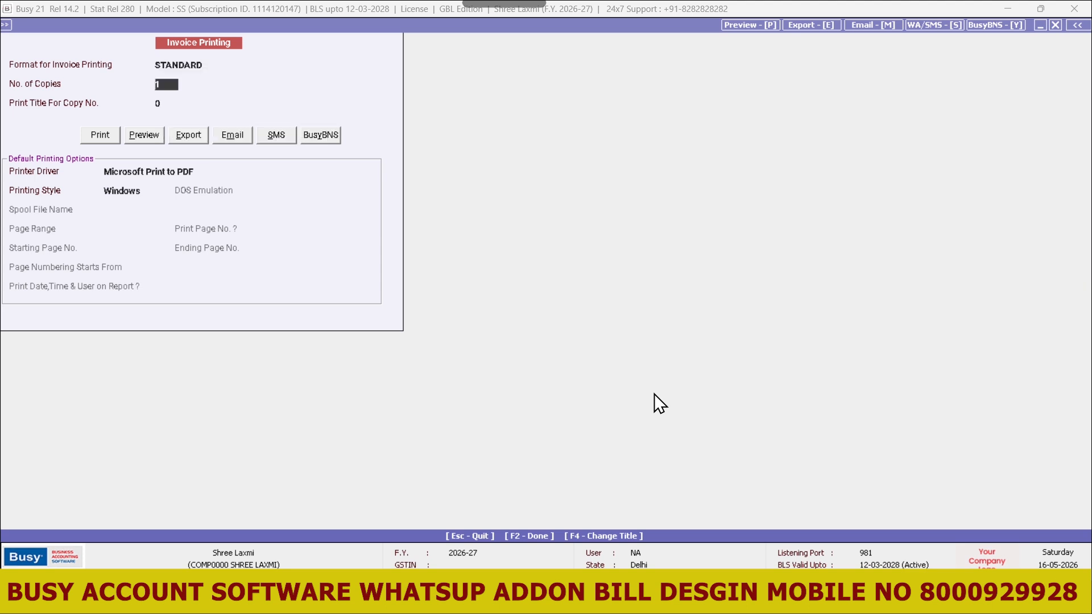
pyautogui.press('Return')
pyautogui.press('Return')
pyautogui.press('Return')
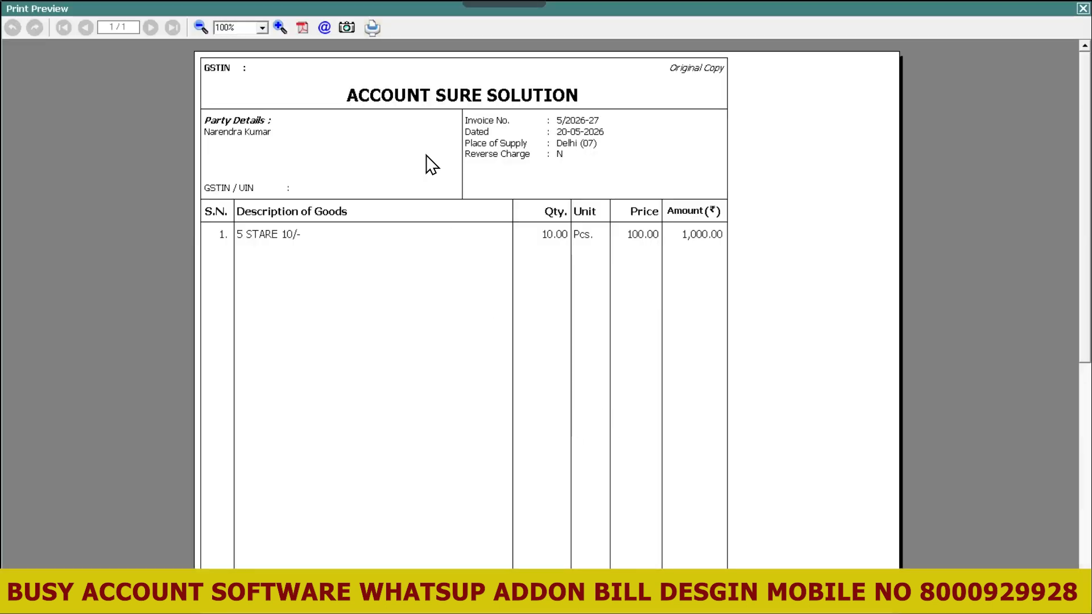
pyautogui.click(200, 27)
pyautogui.click(200, 27)
pyautogui.click(201, 27)
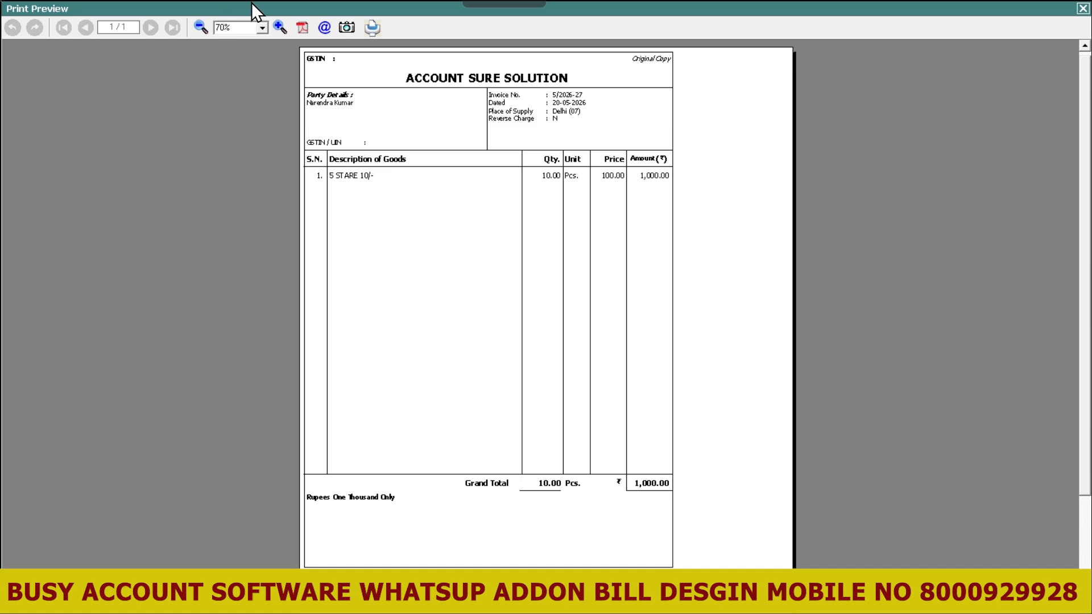
# Examine the previewed invoice's header, item columns and footer up close and as a whole page, and close the preview.
pyautogui.click(277, 29)
pyautogui.click(278, 28)
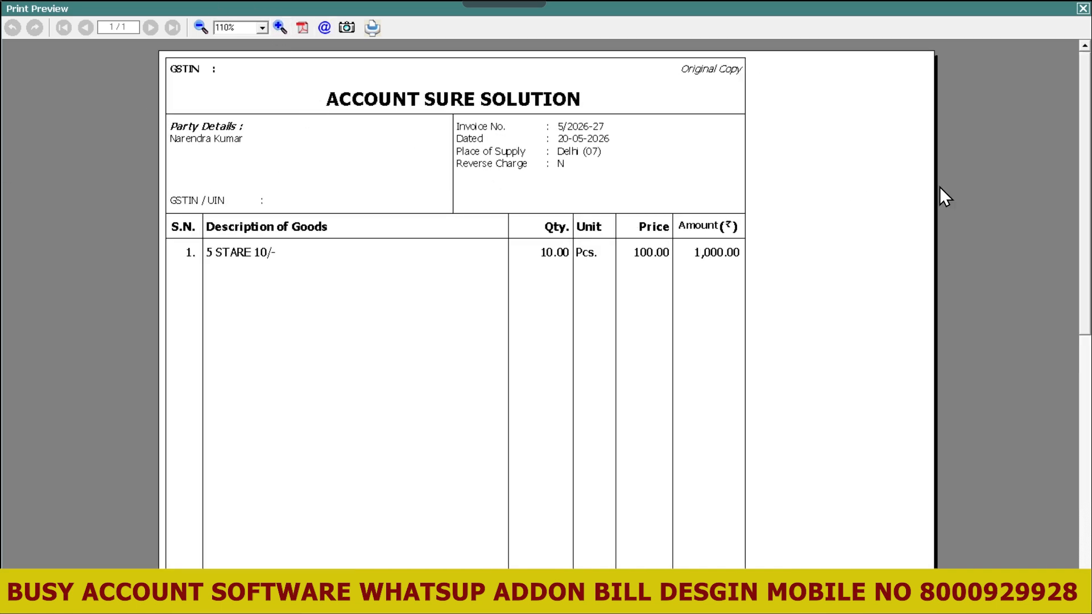
pyautogui.moveTo(1087, 134)
pyautogui.mouseDown()
pyautogui.moveTo(1087, 299)
pyautogui.moveTo(1087, 133)
pyautogui.mouseUp()
pyautogui.click(200, 28)
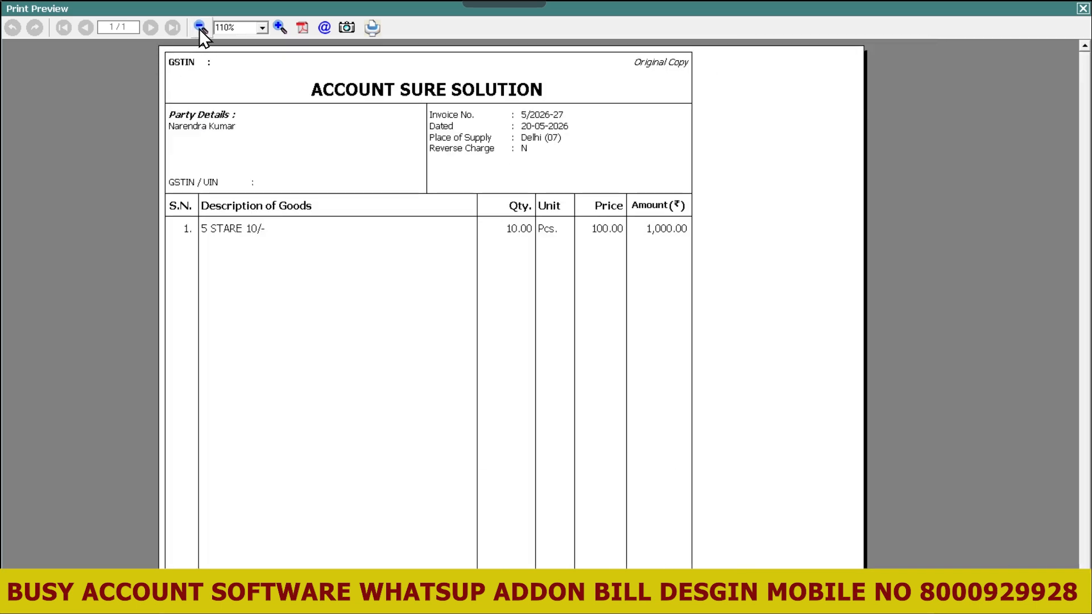
pyautogui.click(199, 28)
pyautogui.click(199, 28)
pyautogui.click(200, 28)
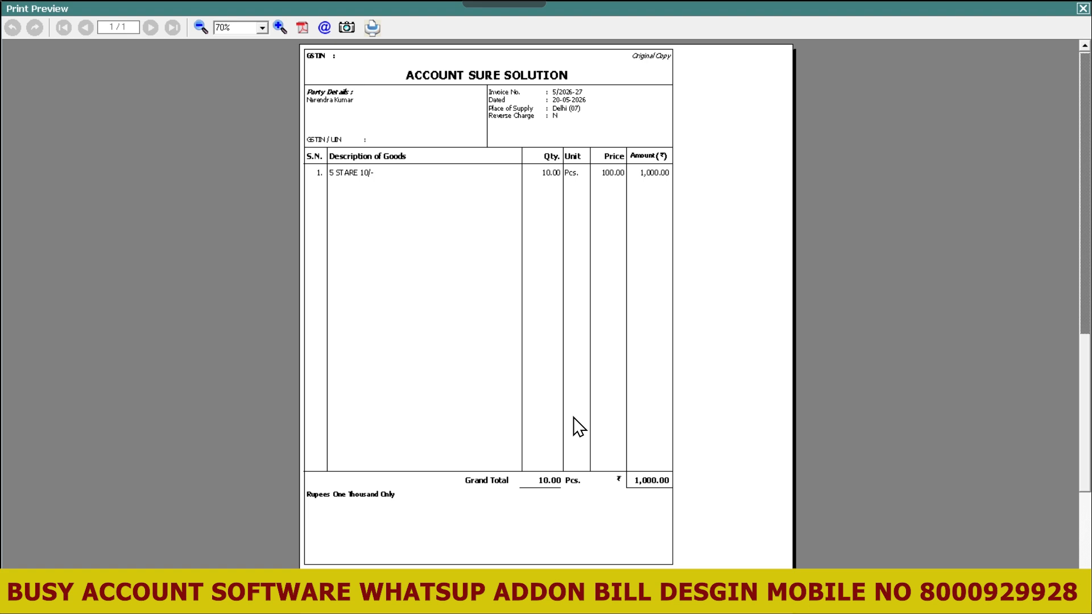
pyautogui.click(280, 26)
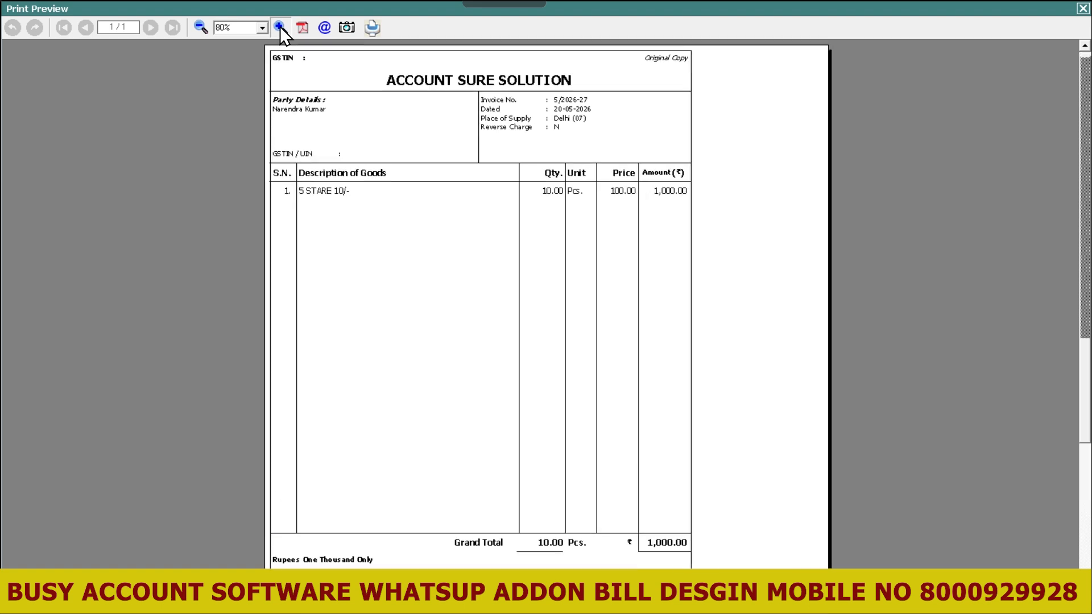
pyautogui.click(280, 27)
pyautogui.click(280, 27)
pyautogui.click(279, 27)
pyautogui.click(280, 26)
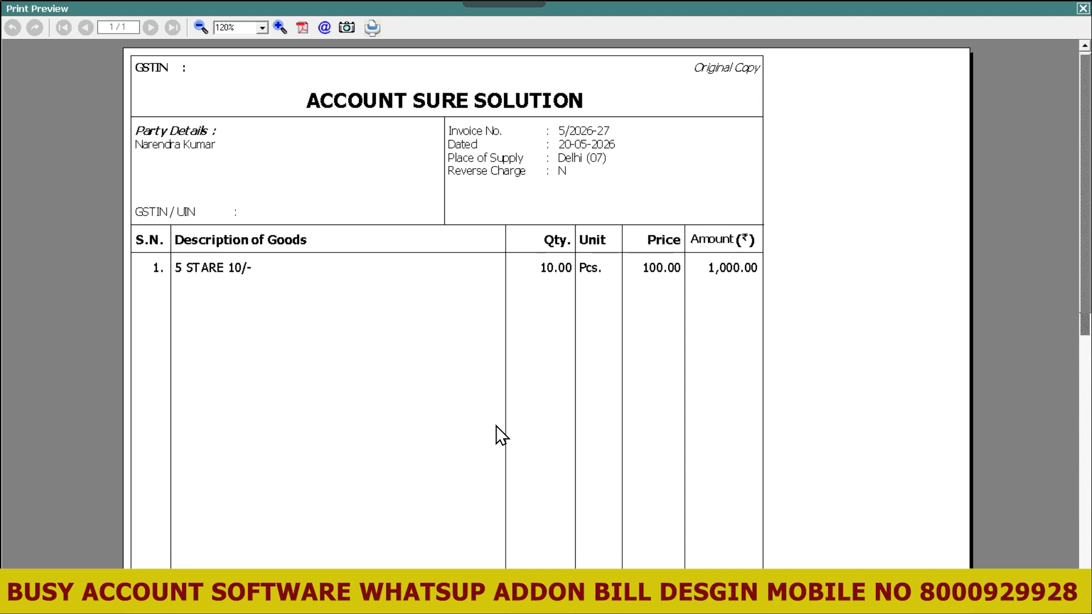
pyautogui.click(1083, 8)
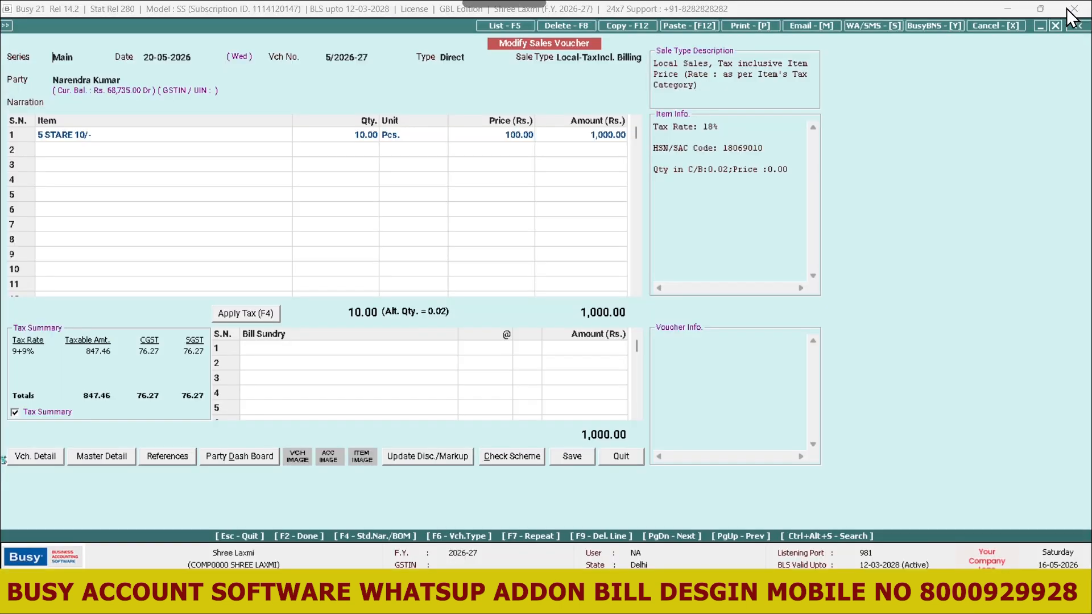